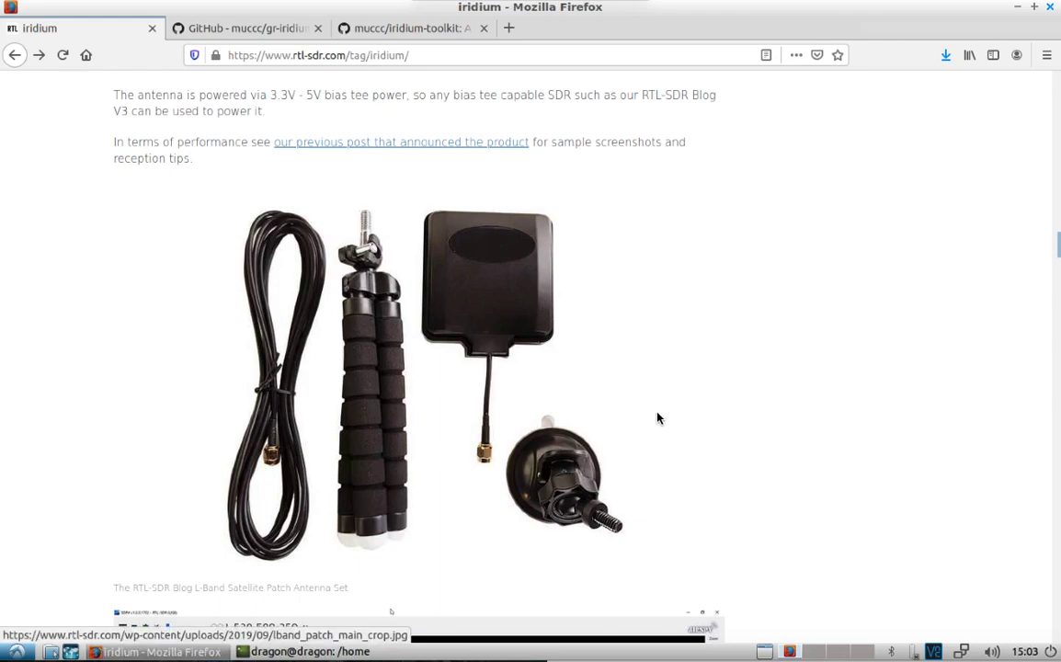
click(228, 30)
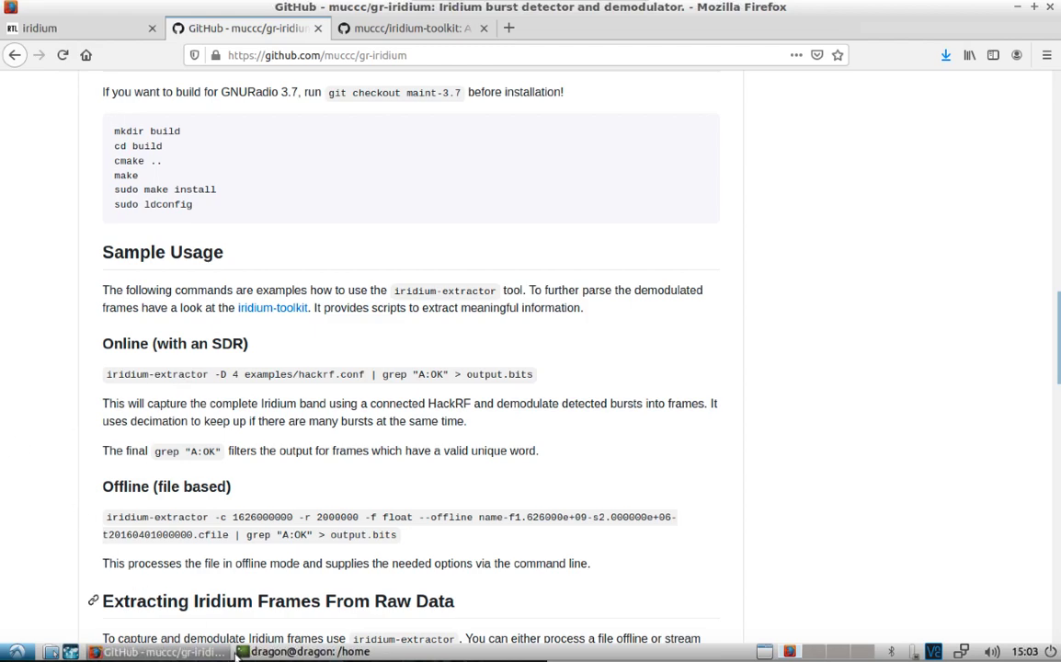
- Bring the terminal forward and change into /usr/src/gr-iridium/examples
click(266, 652)
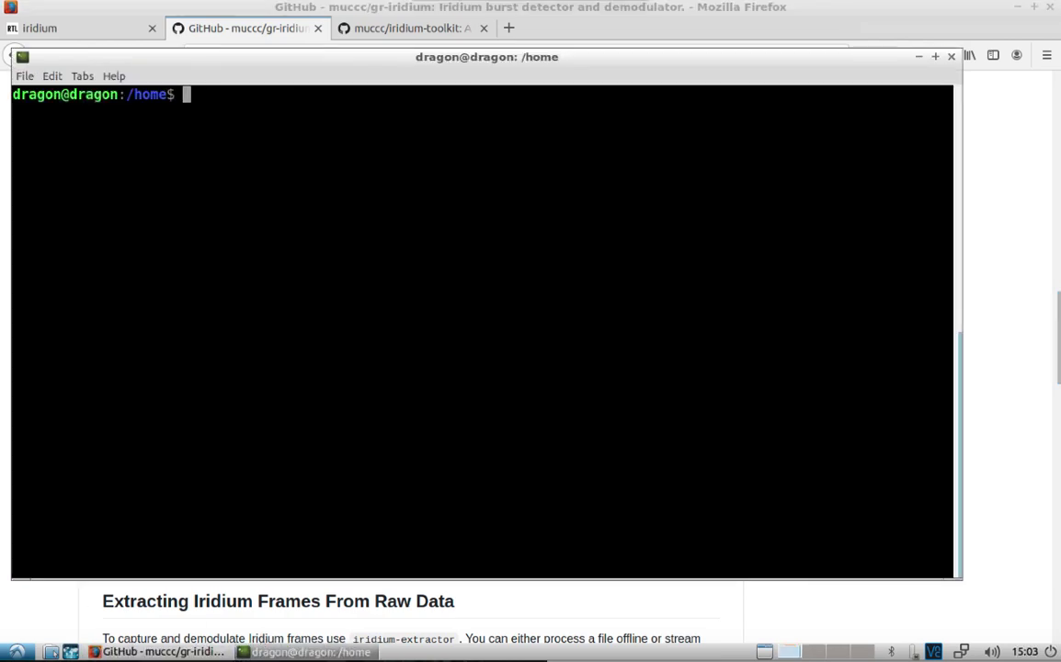
drag(207, 62, 232, 96)
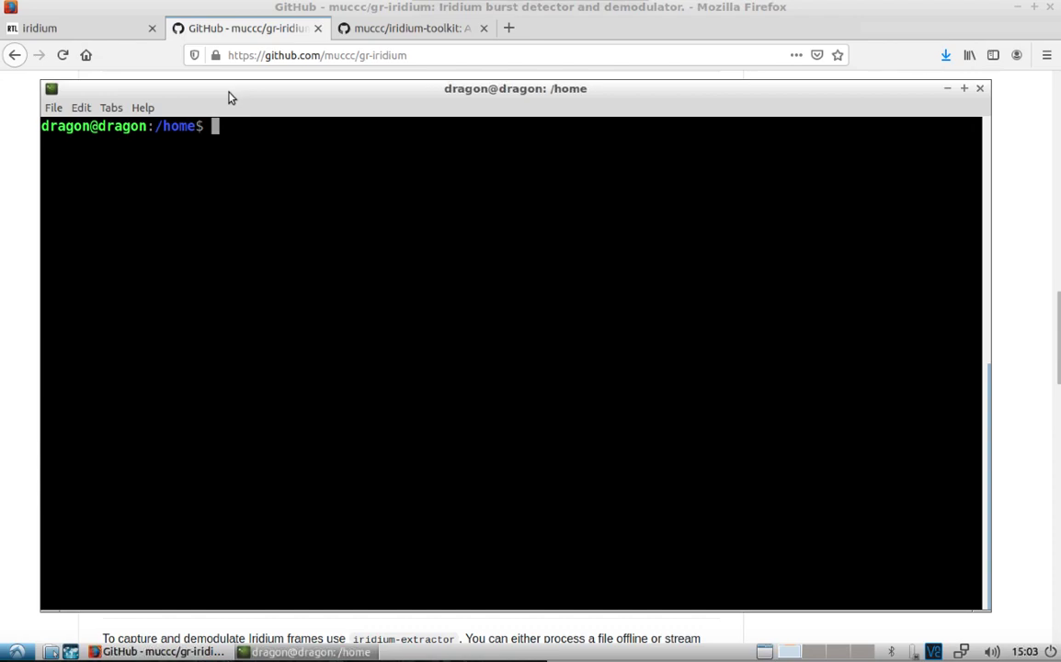
text(cd /usr/src/gr-i)
key(Tab)
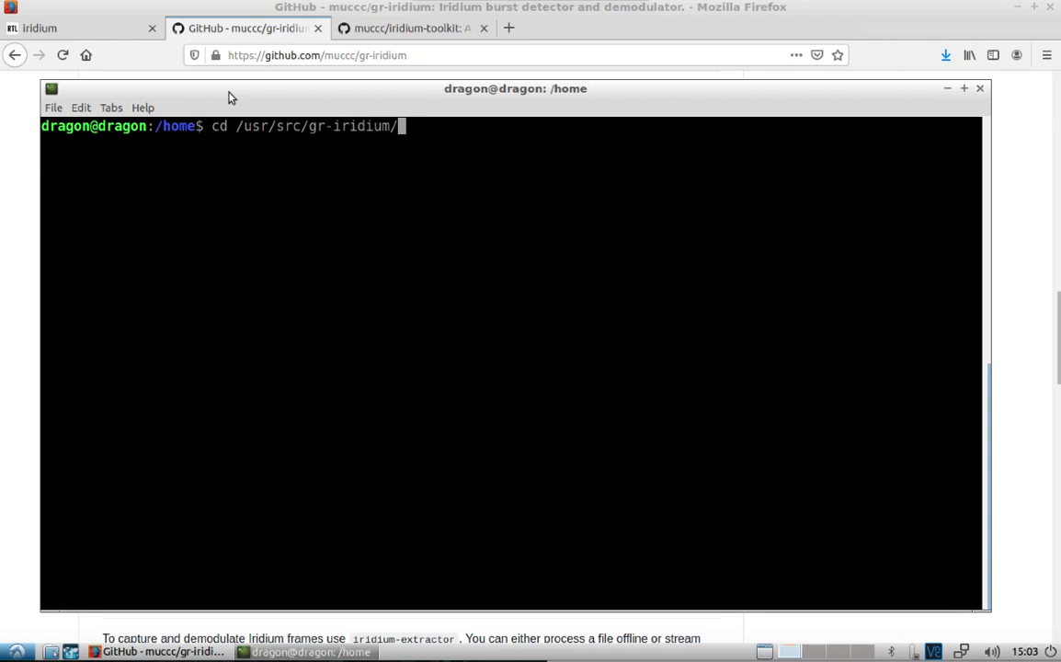
text(e)
key(Tab)
key(Return)
- List the example config files and prepare sudo nano rtl-sdr.conf at the prompt
text(ls)
key(Return)
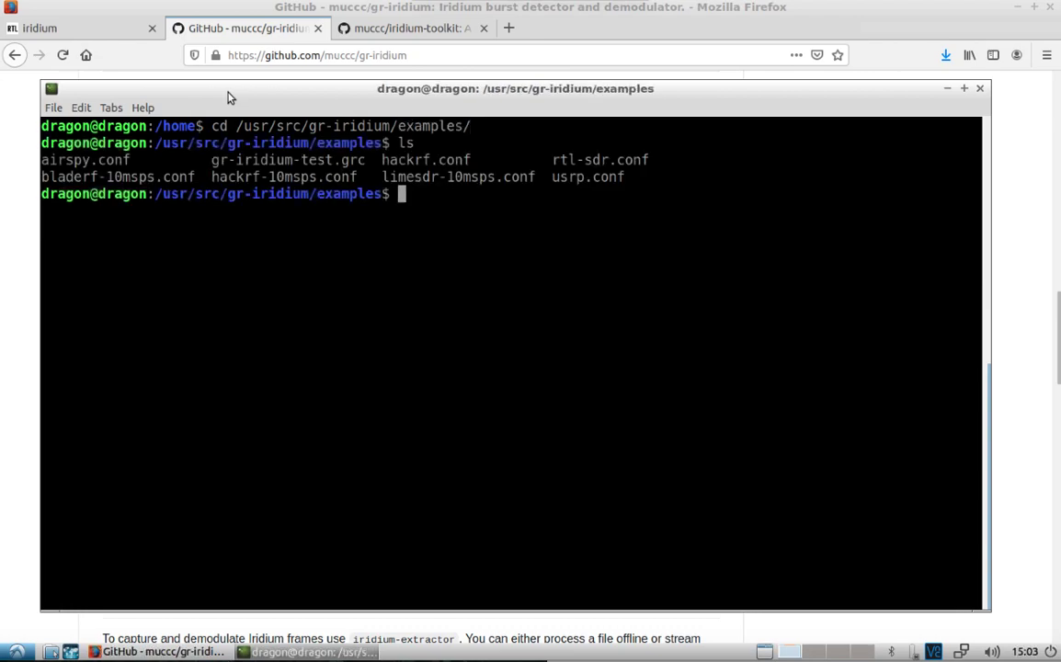
text(sudo nan)
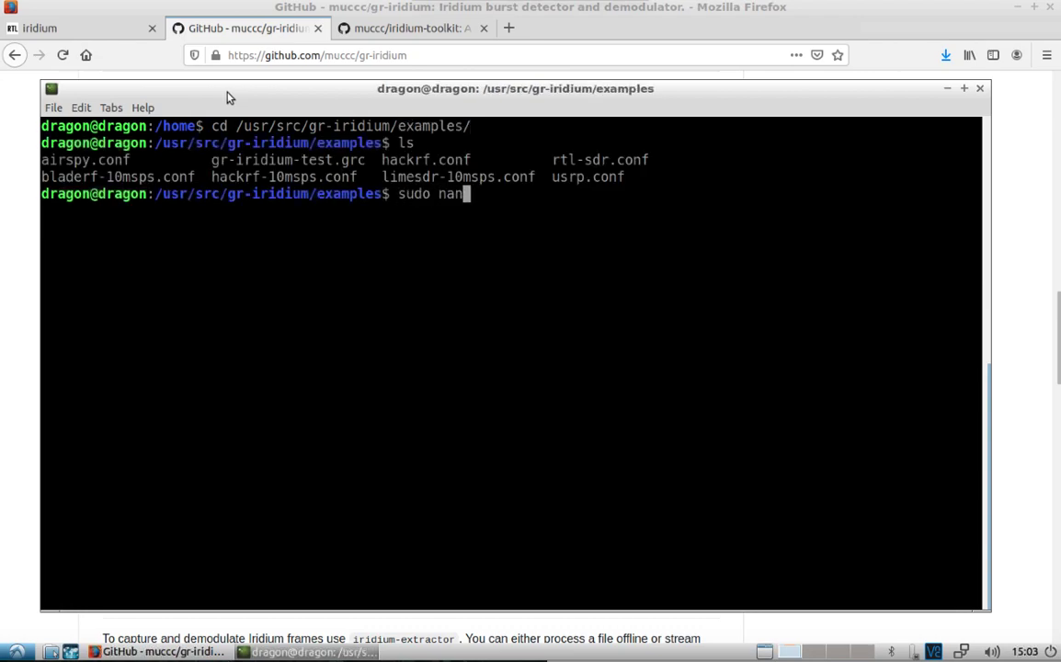
text(o r)
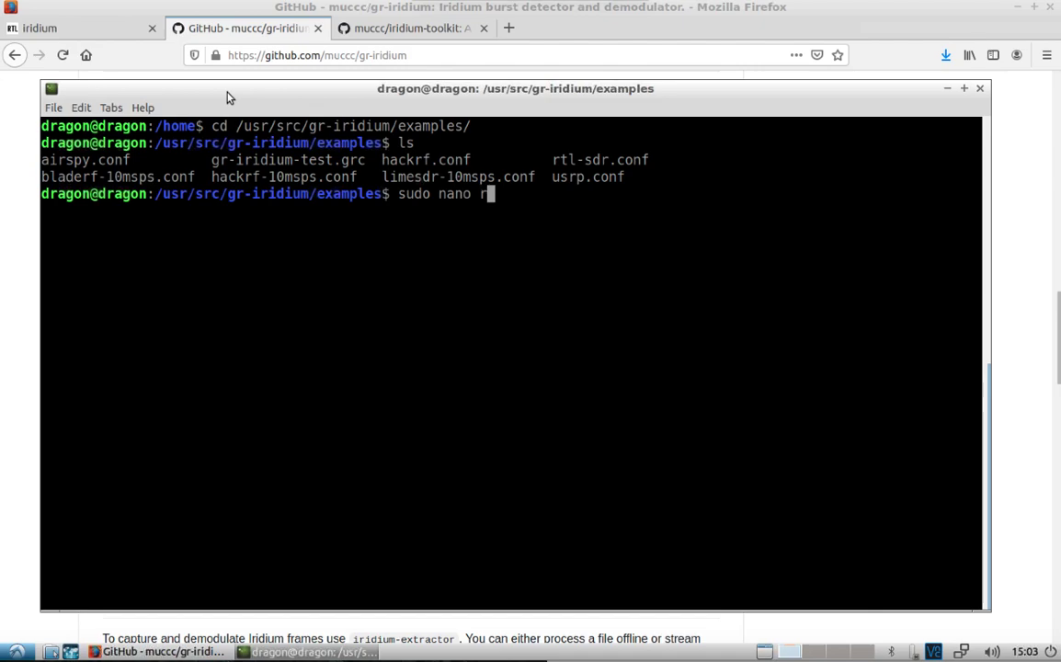
key(Tab)
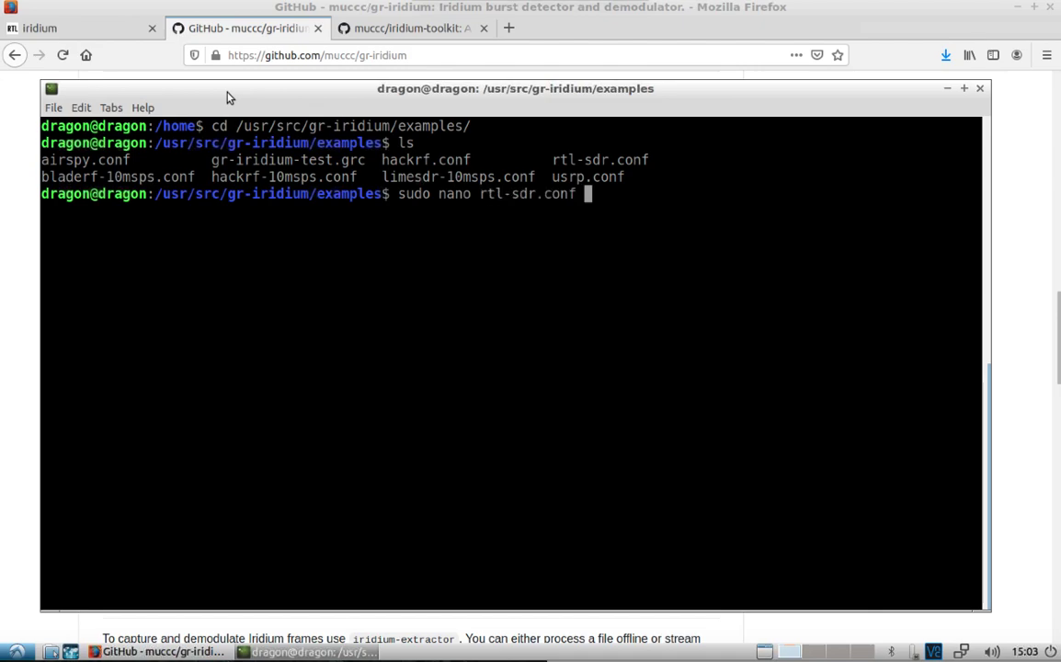
- Uncomment the device_args line in rtl-sdr.conf so it reads 'rtl=0,bias=1'
key(Return)
key(Down)
key(Down)
key(Down)
key(Down)
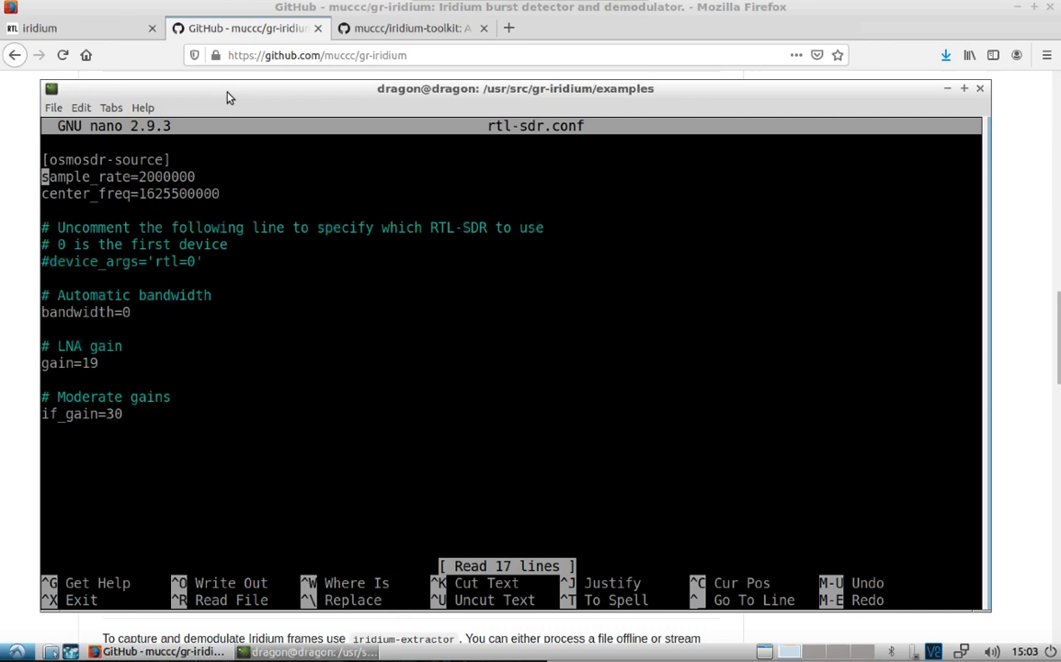
key(Down)
key(Down)
key(Right)
key(BackSpace)
key(Right)
key(Right)
key(Right)
key(Right)
key(Right)
key(Right)
key(Right)
key(Right)
key(Right)
key(Right)
key(Right)
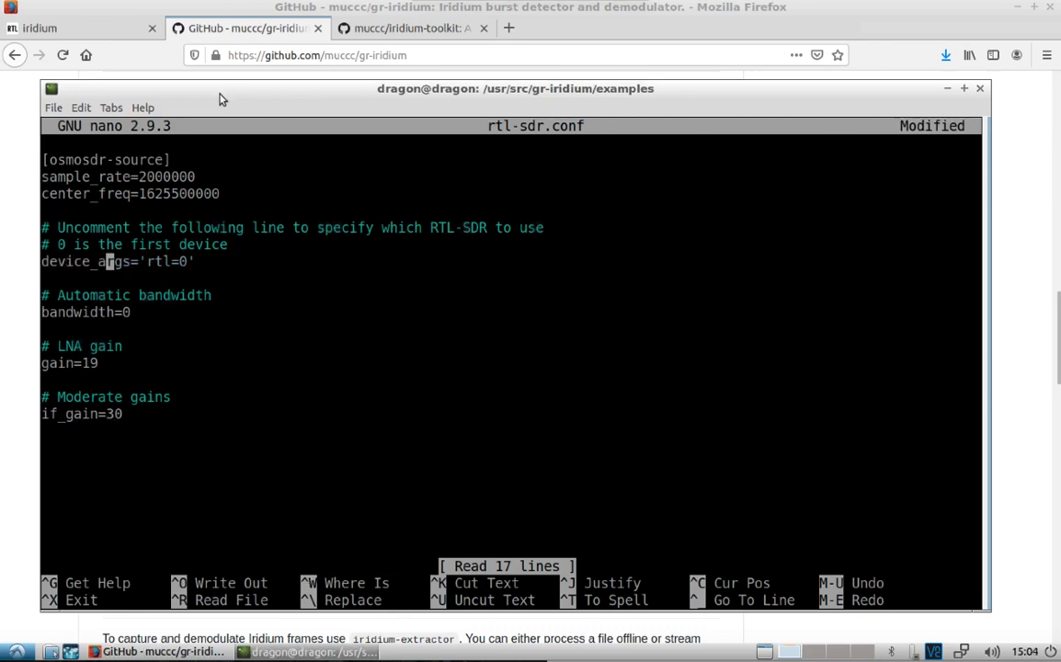
key(Right)
key(Right)
key(Right)
key(Right)
key(Right)
key(Right)
key(Right)
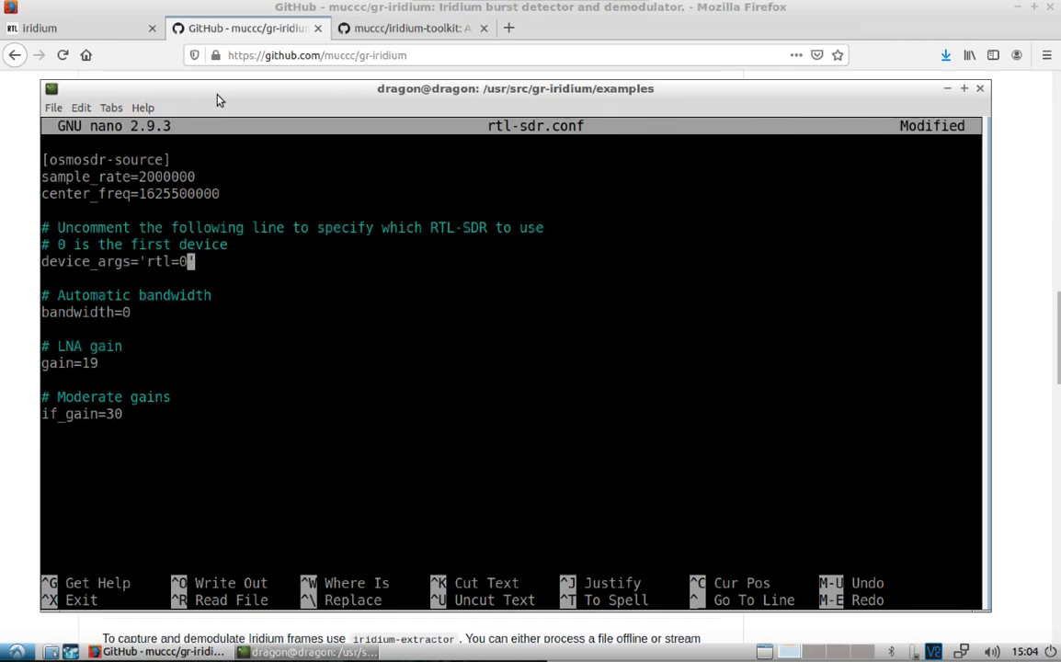
text(,bias=1)
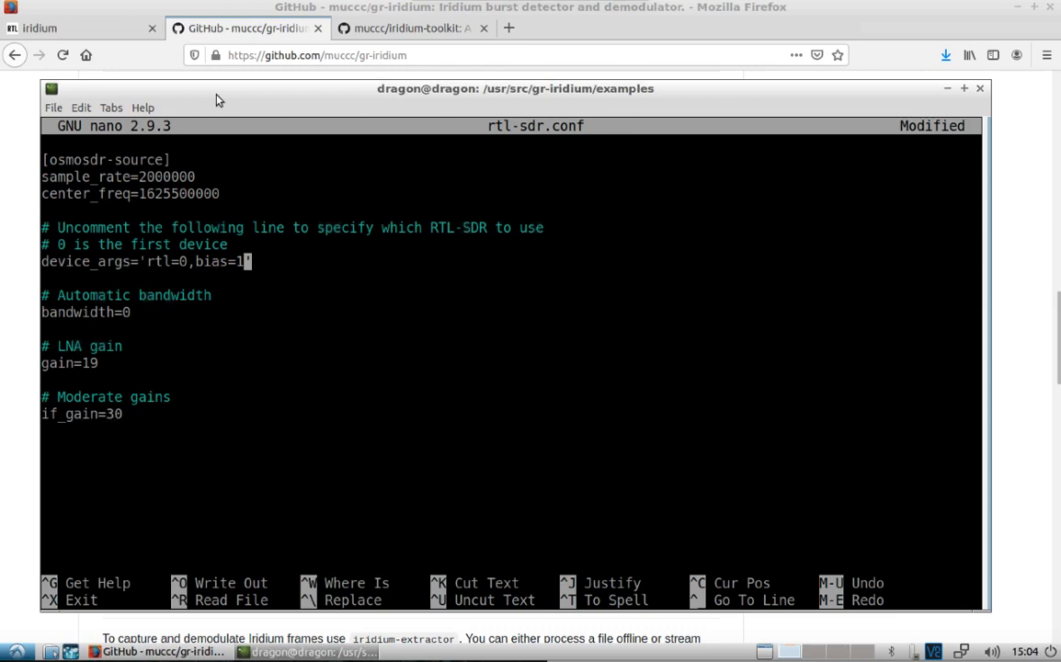
- Save rtl-sdr.conf under the same name and exit nano
key(ctrl+o)
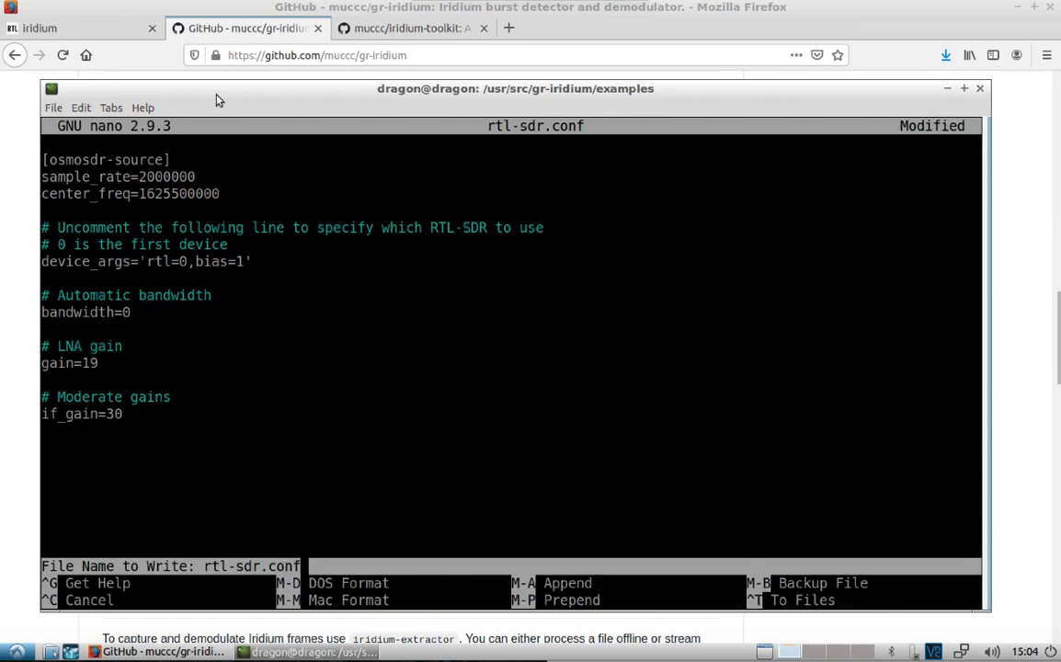
key(Return)
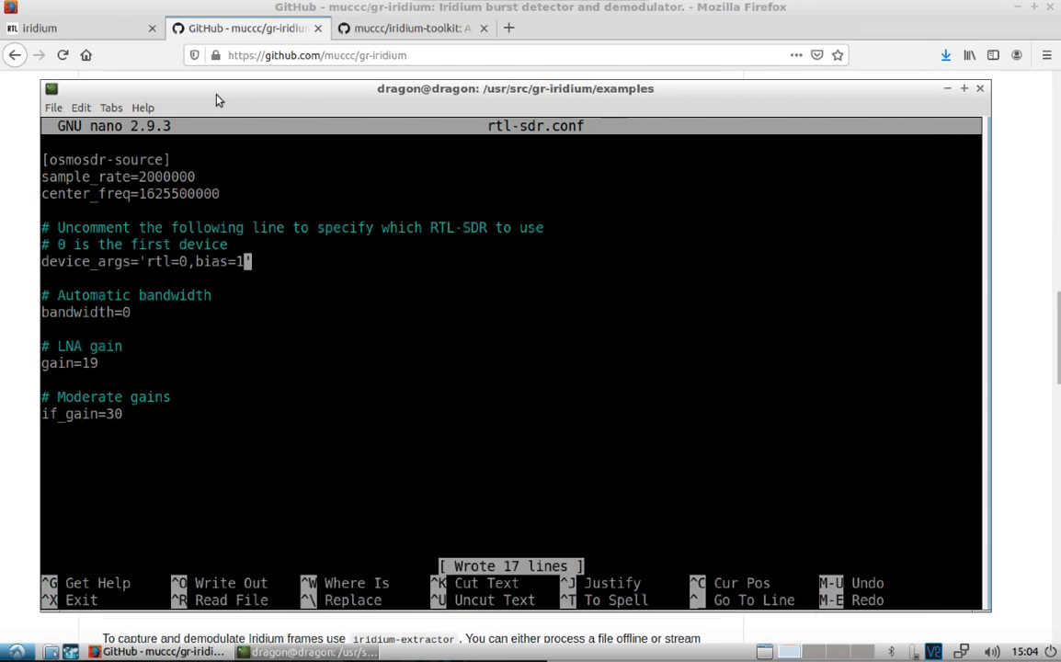
key(ctrl+x)
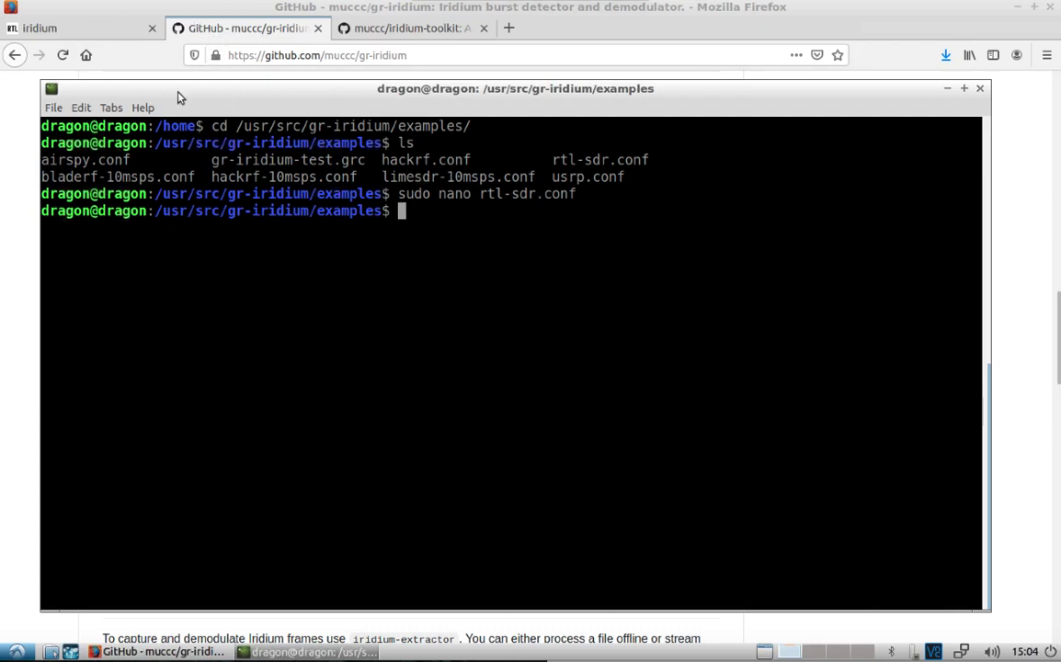
- Highlight the README's online hackrf.conf iridium-extractor command and shorten the terminal below it
click(183, 96)
click(210, 27)
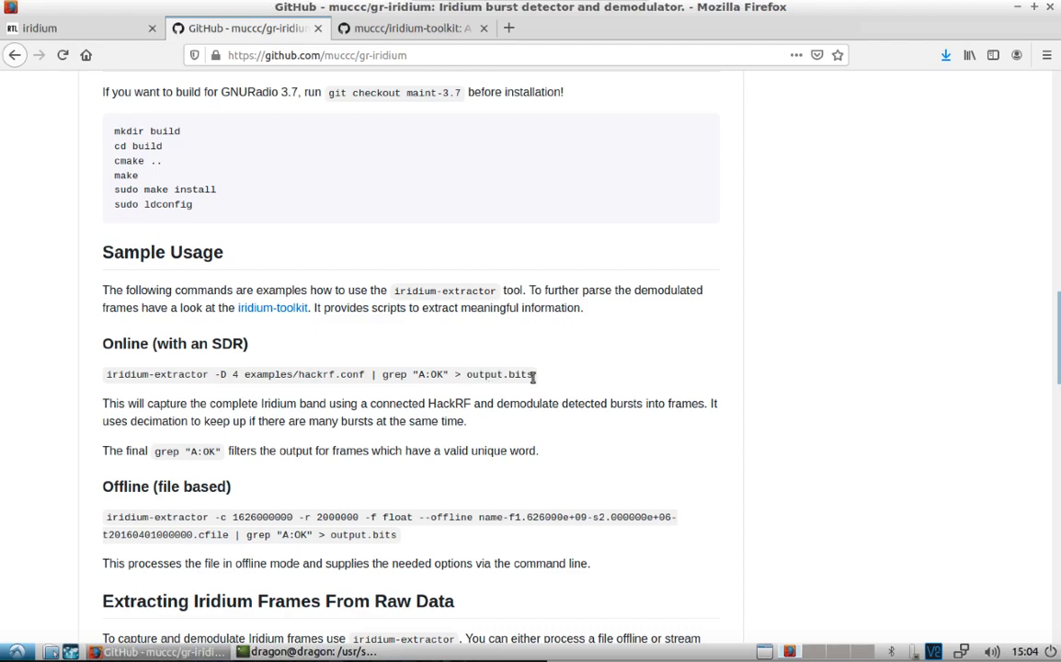
drag(533, 376, 106, 374)
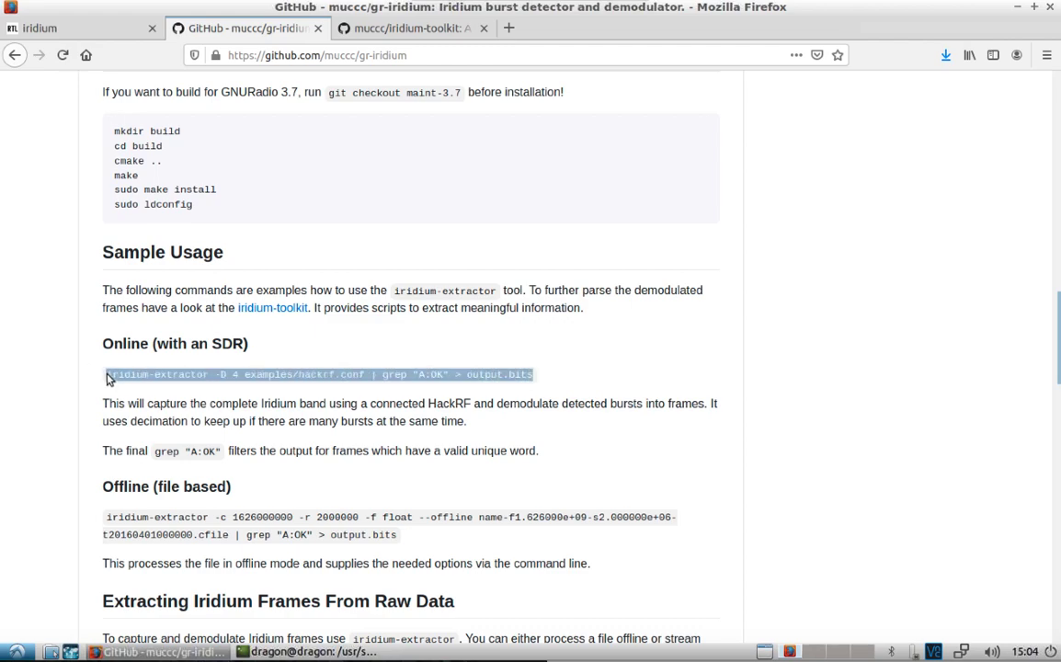
click(308, 651)
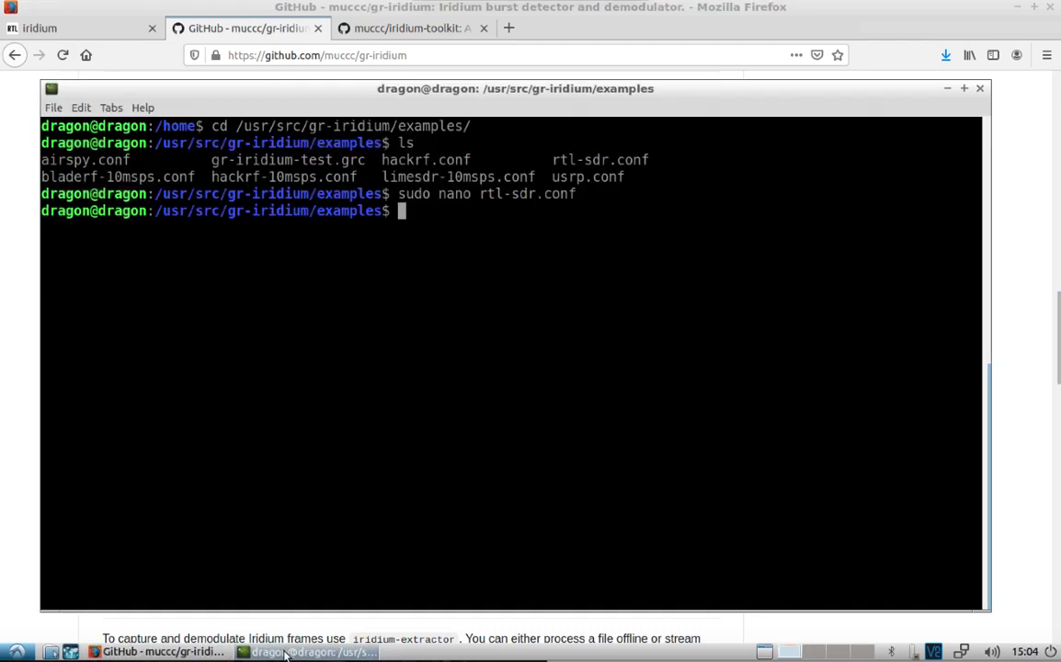
drag(302, 609, 304, 304)
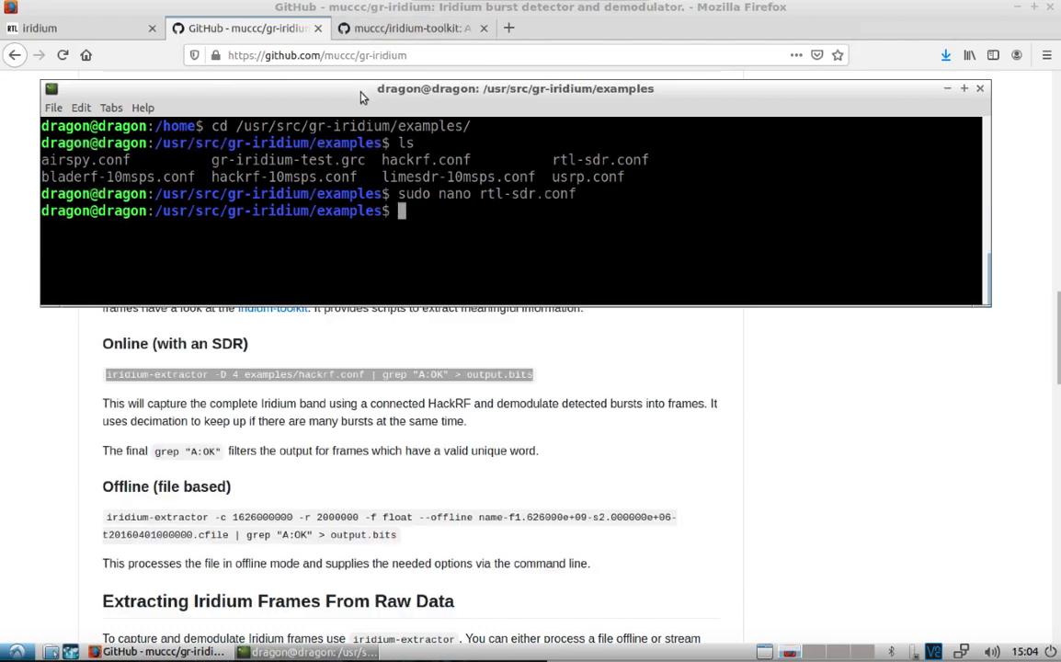
- Run iridium-extractor -D 4 rtl-sdr.conf | grep "A:OK" > /home/dragon/output.bits
text(ir)
key(Tab)
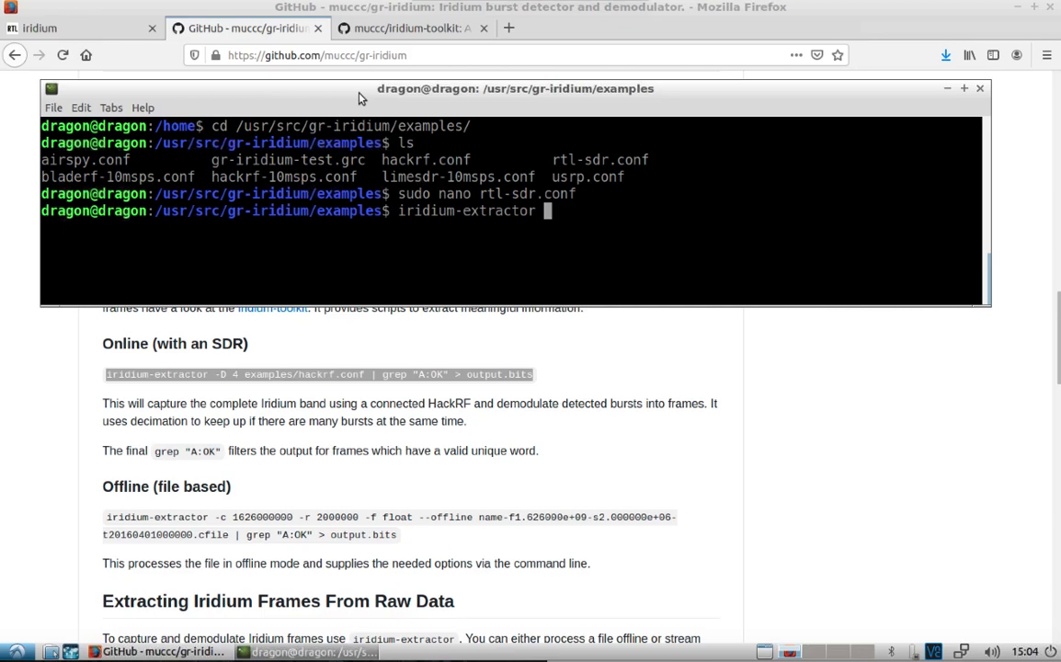
text(-D 4 rt)
key(Tab)
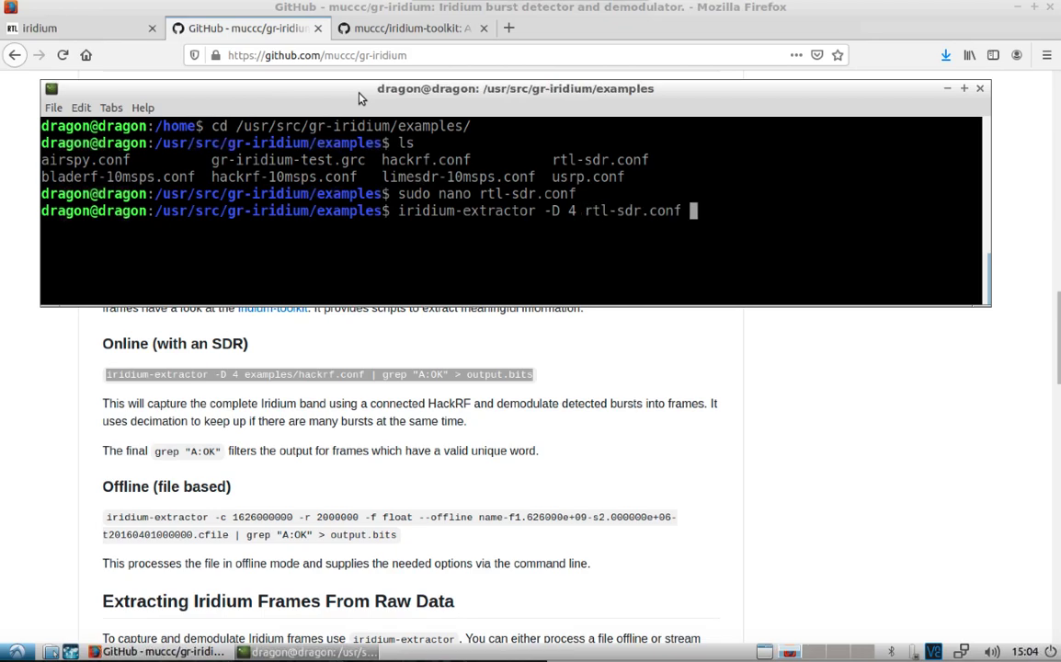
text(| grep ")
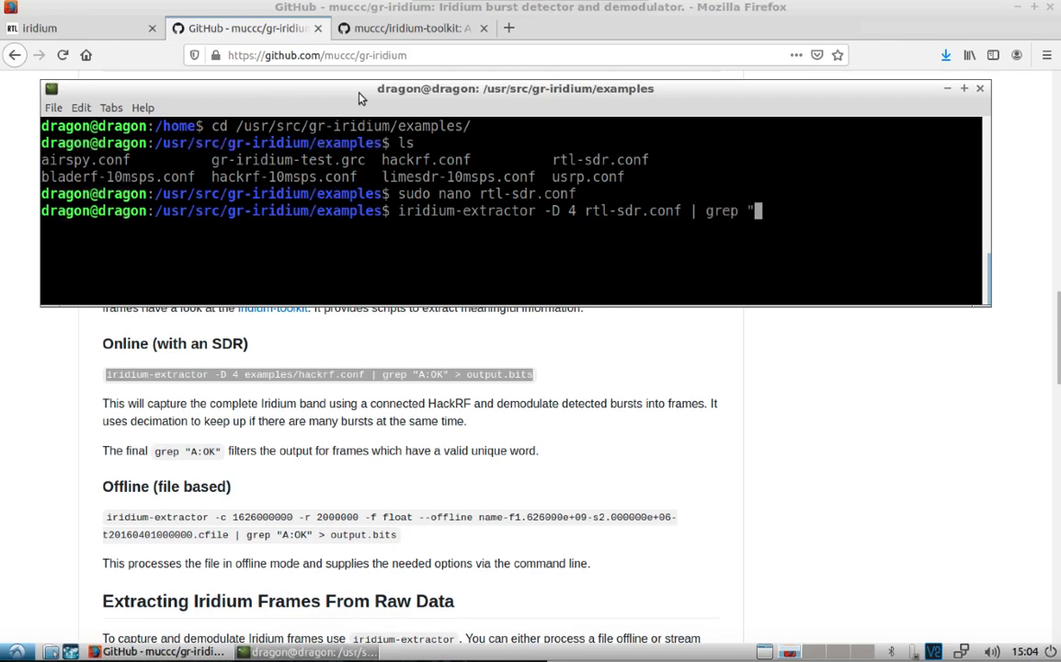
text(A:OK" > /home)
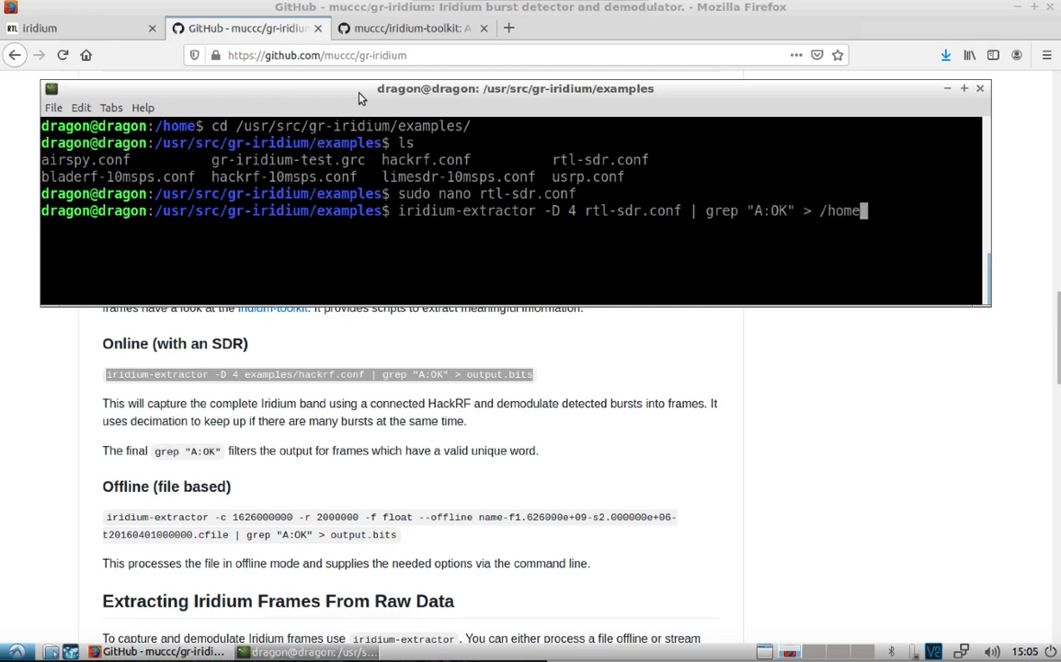
text(/dragon/o)
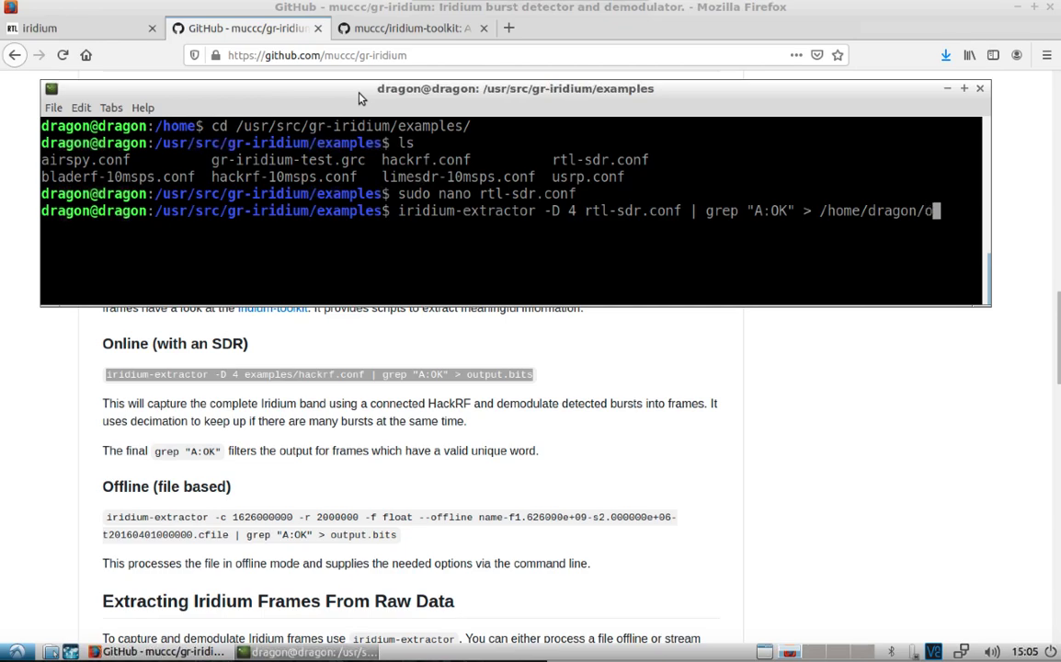
text(utput.bits)
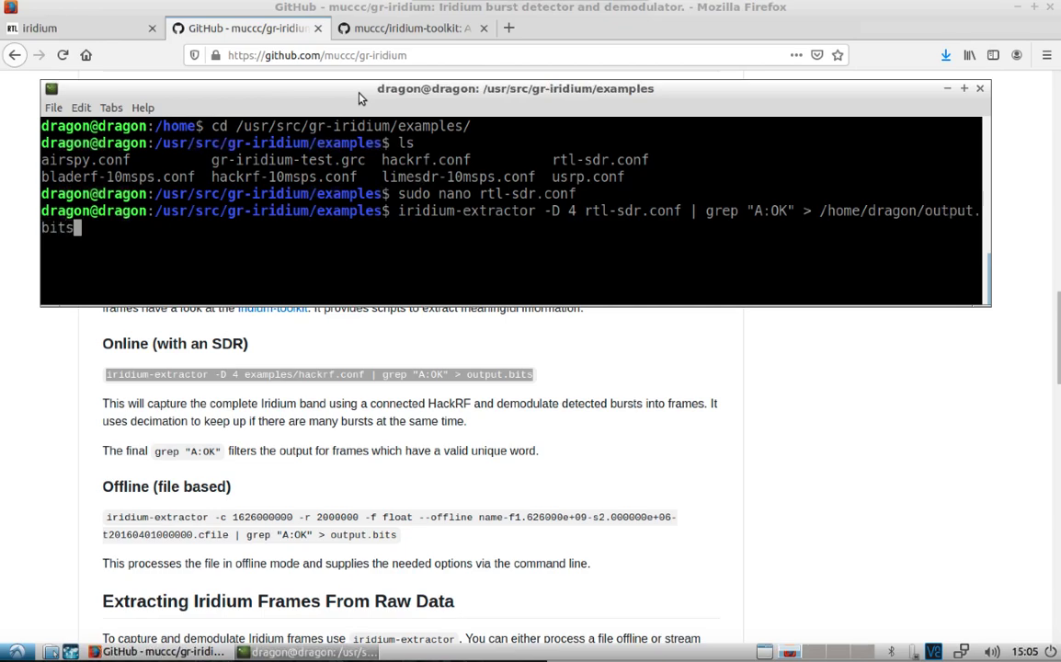
key(Return)
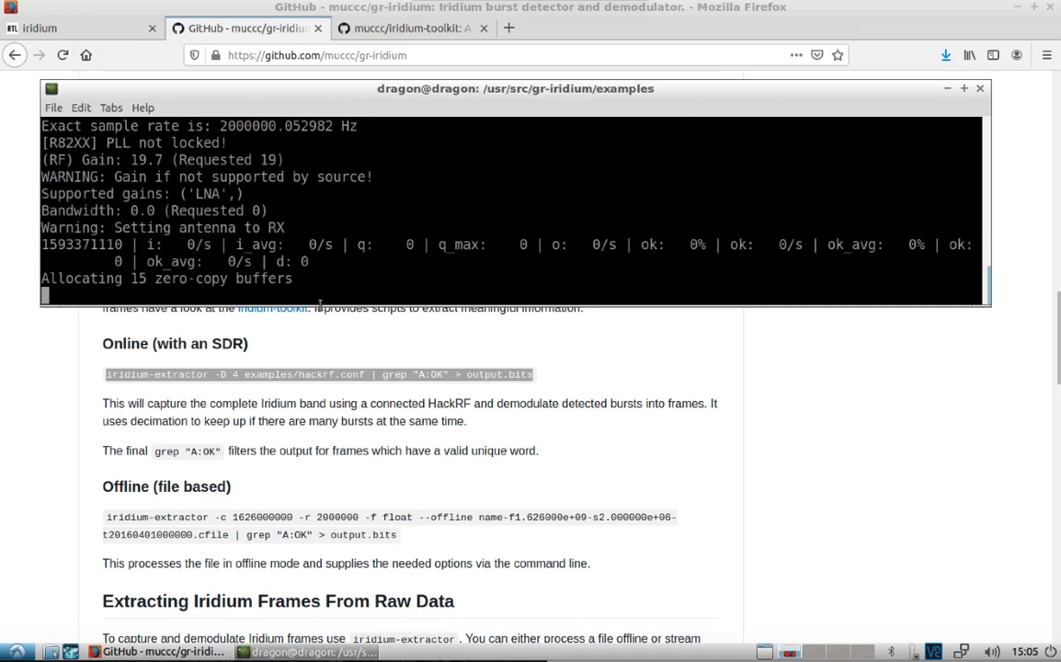
- Stretch the terminal taller, then maximize it while iridium-extractor keeps decoding bursts
drag(287, 304, 317, 577)
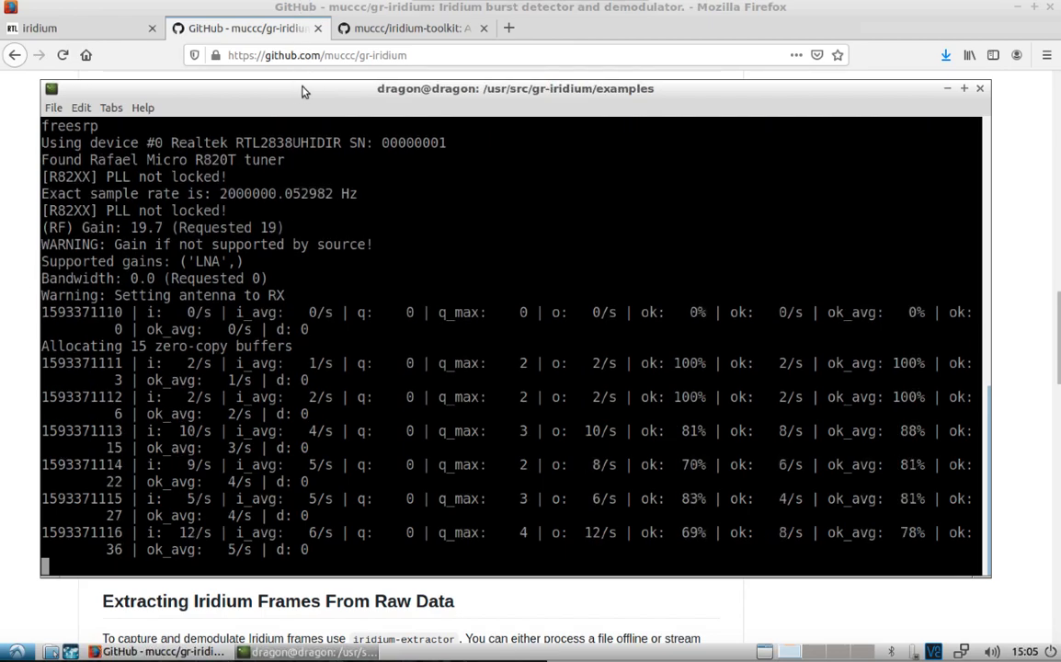
double_click(304, 89)
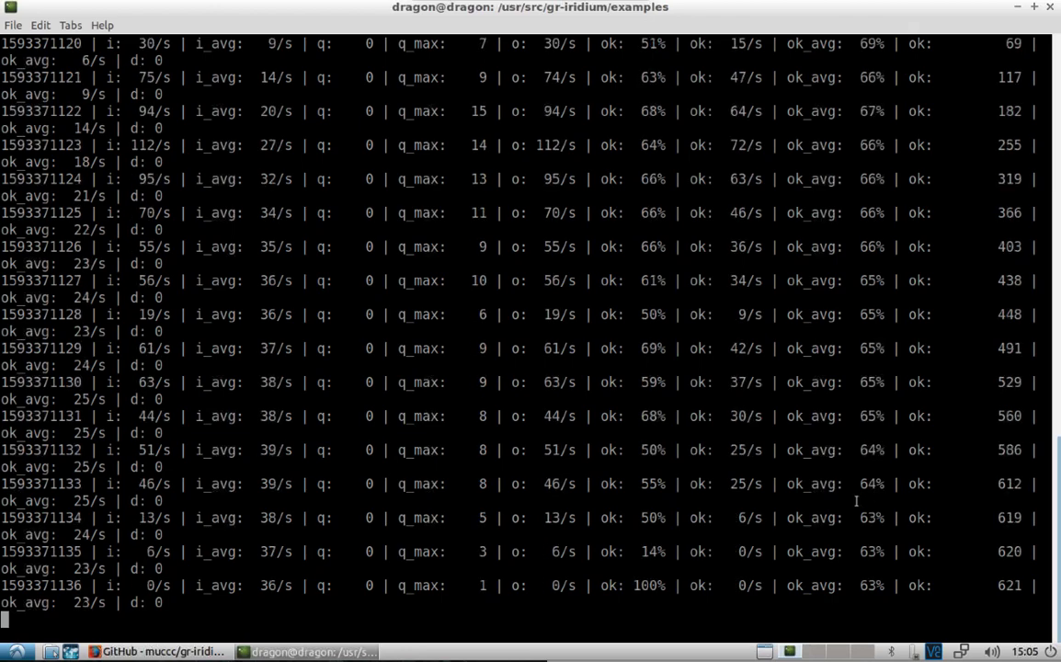
- Stop the capture, go to /home/dragon, and delete the old output.bits
key(ctrl+c)
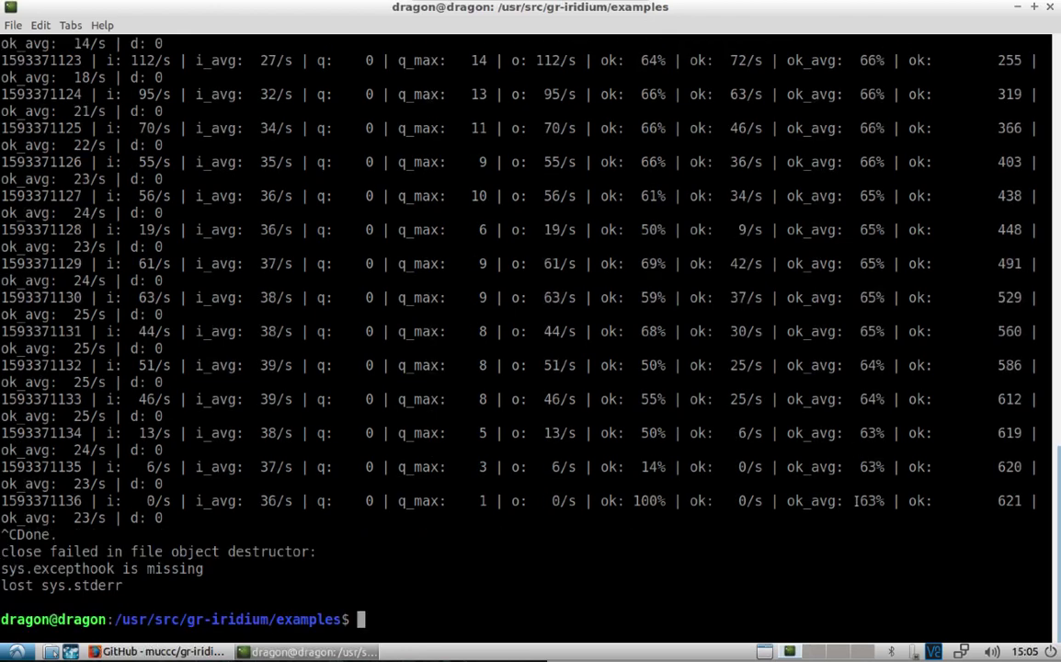
text(cd /home/dragon/)
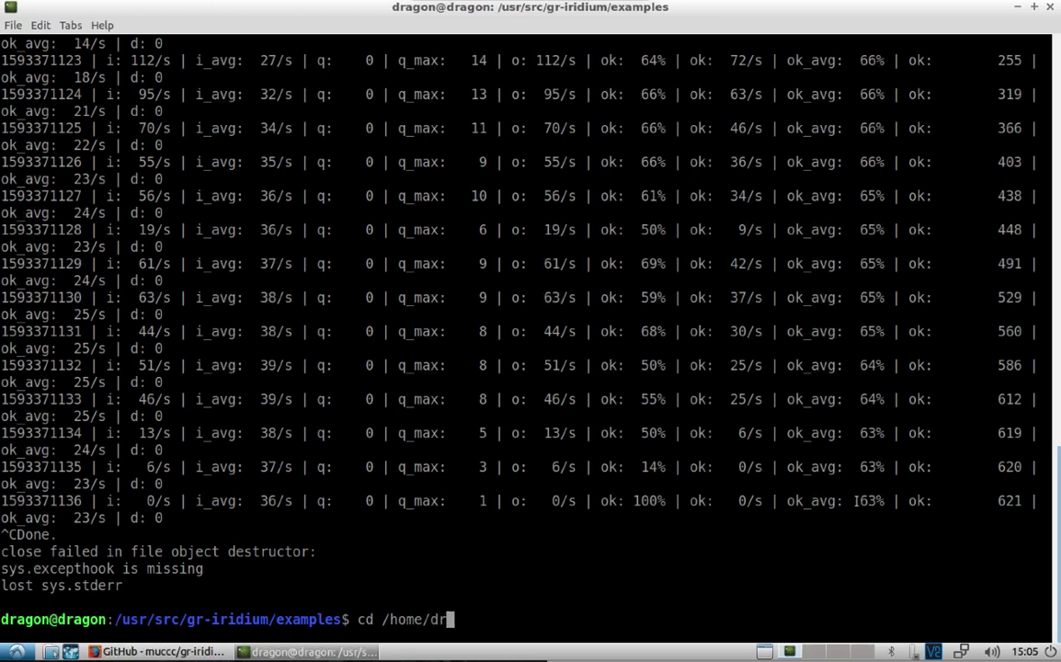
key(Return)
text(ls)
key(Return)
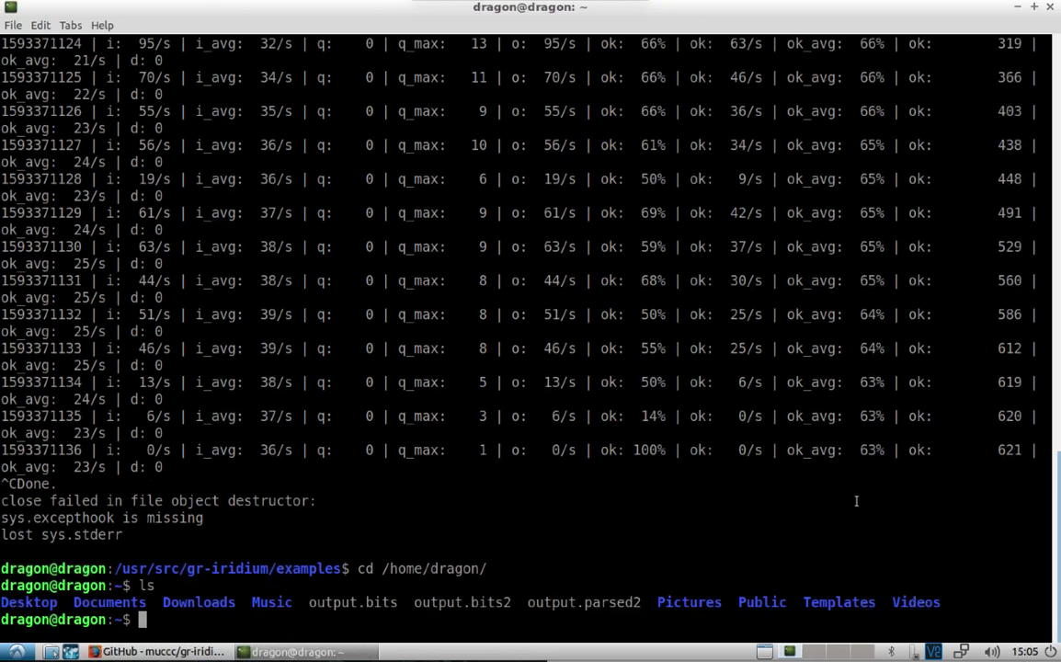
text(rm output.)
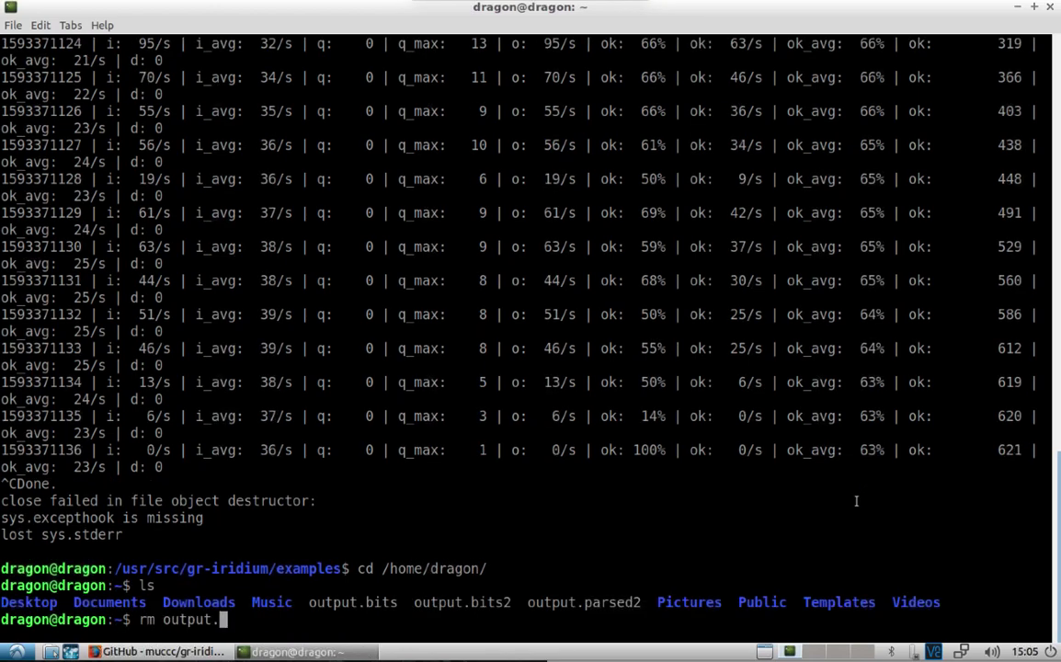
text(bits)
key(Return)
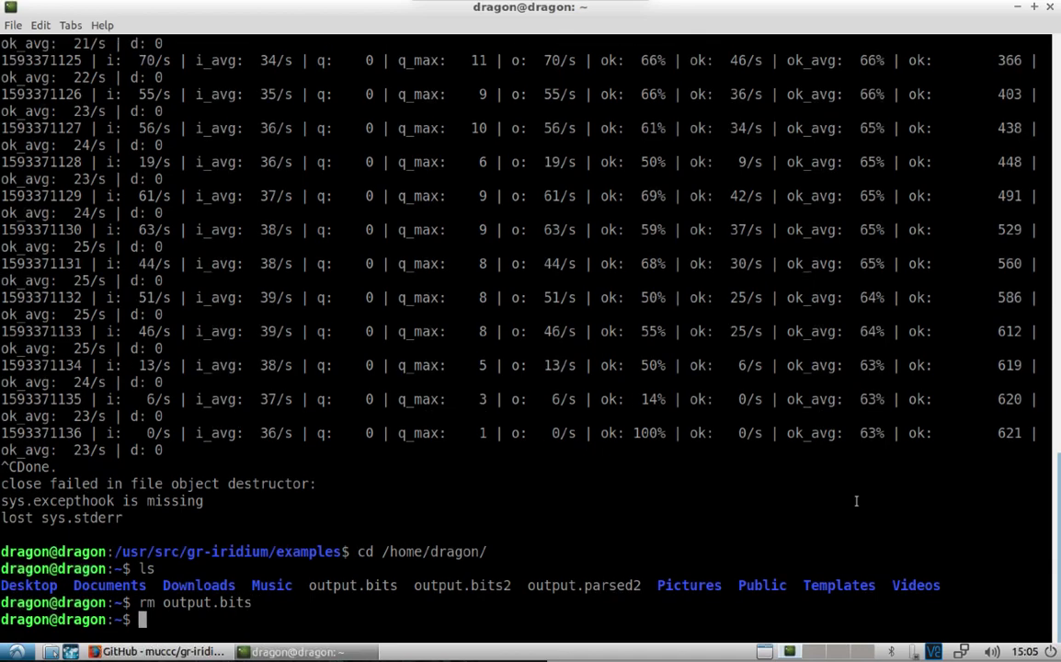
- Rename output.bits2 to output.bits and list the home folder to confirm
text(mv output.bits)
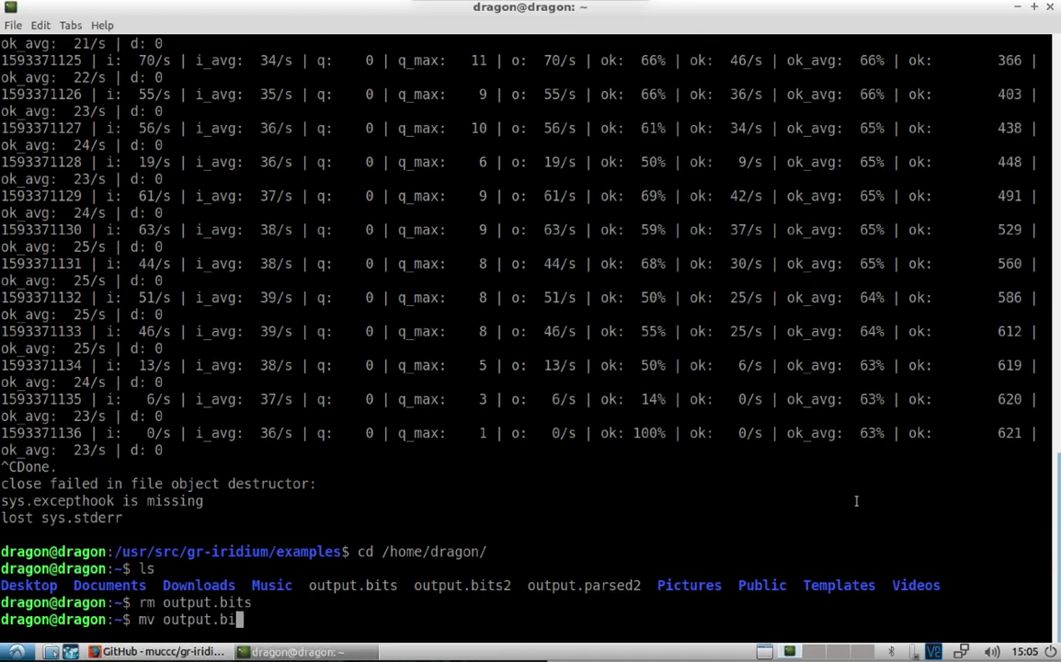
key(Tab)
text(output.)
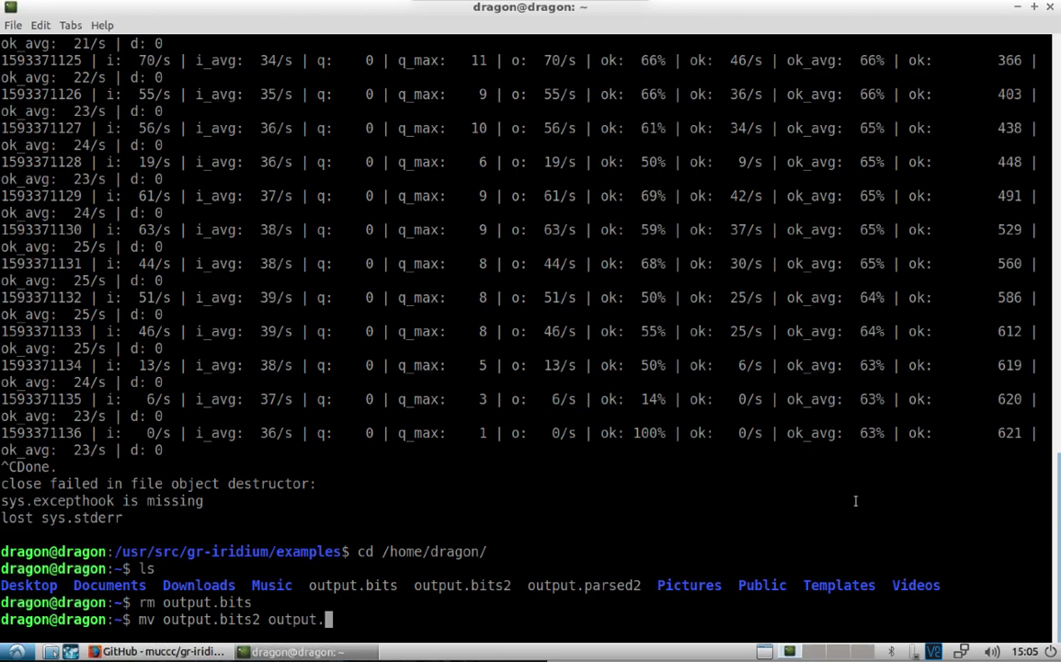
text(bits)
key(Return)
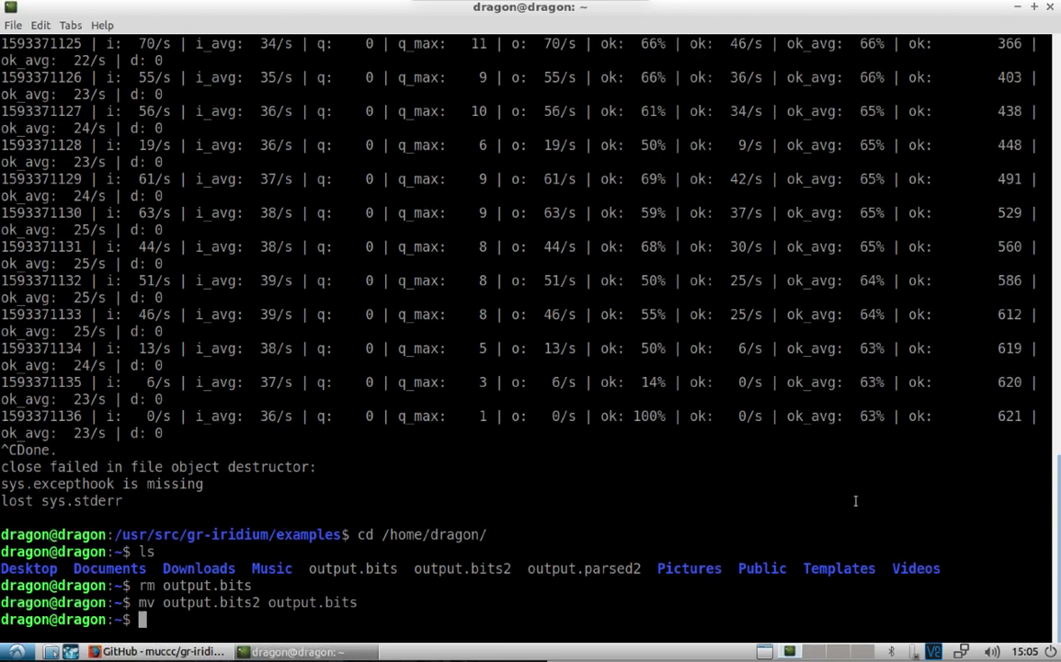
text(ls)
key(Return)
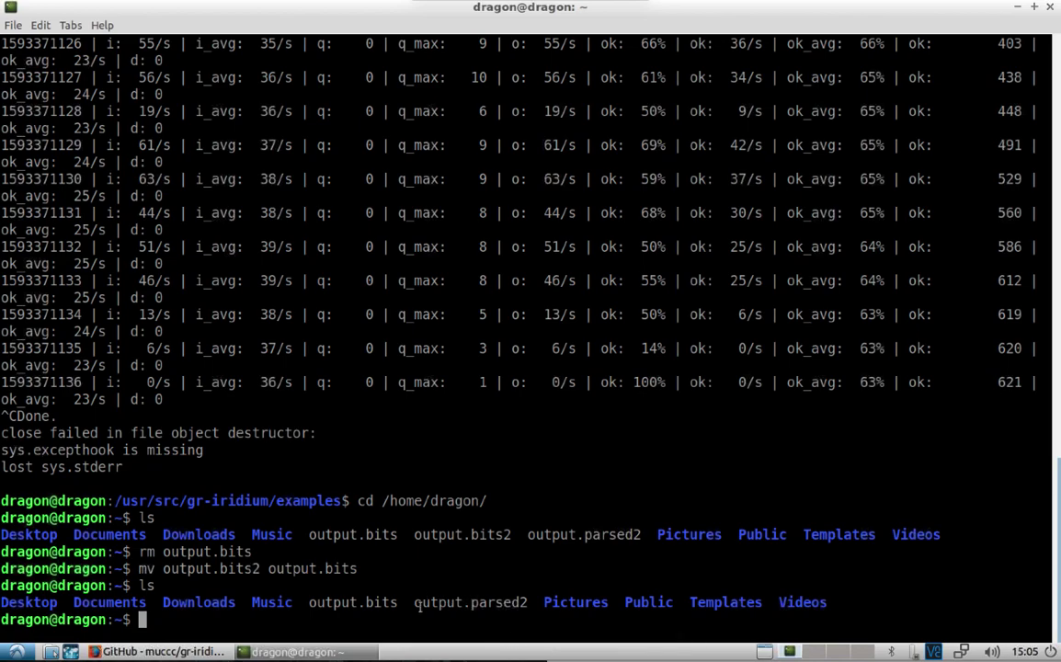
drag(423, 602, 520, 602)
click(494, 552)
- Open the iridium-toolkit README tab and select the iridium-parser command for output.bits
click(172, 651)
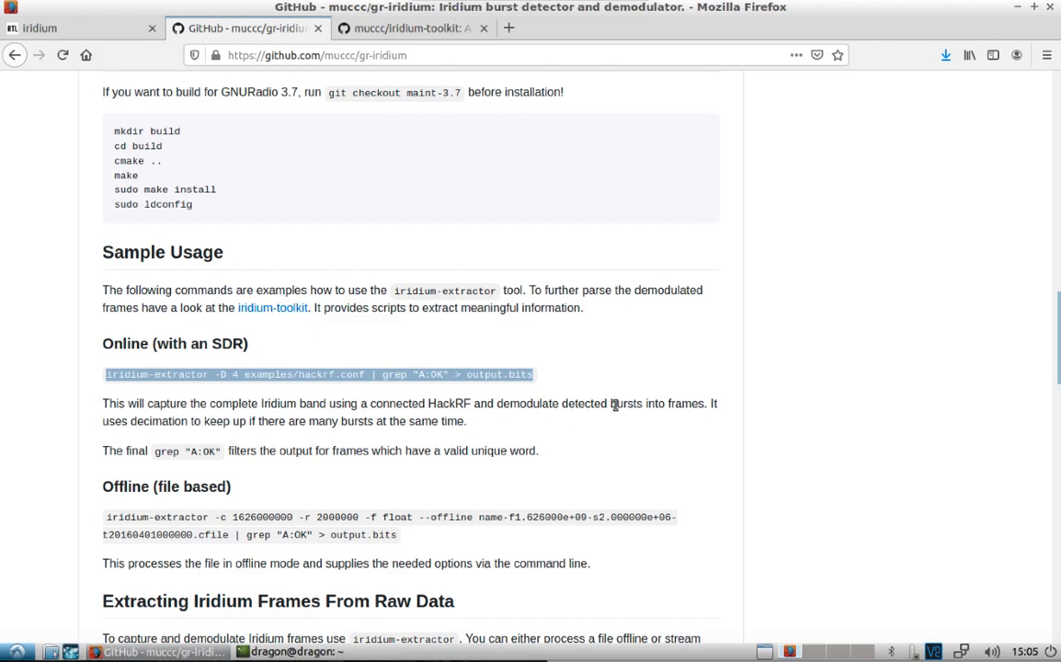
click(405, 28)
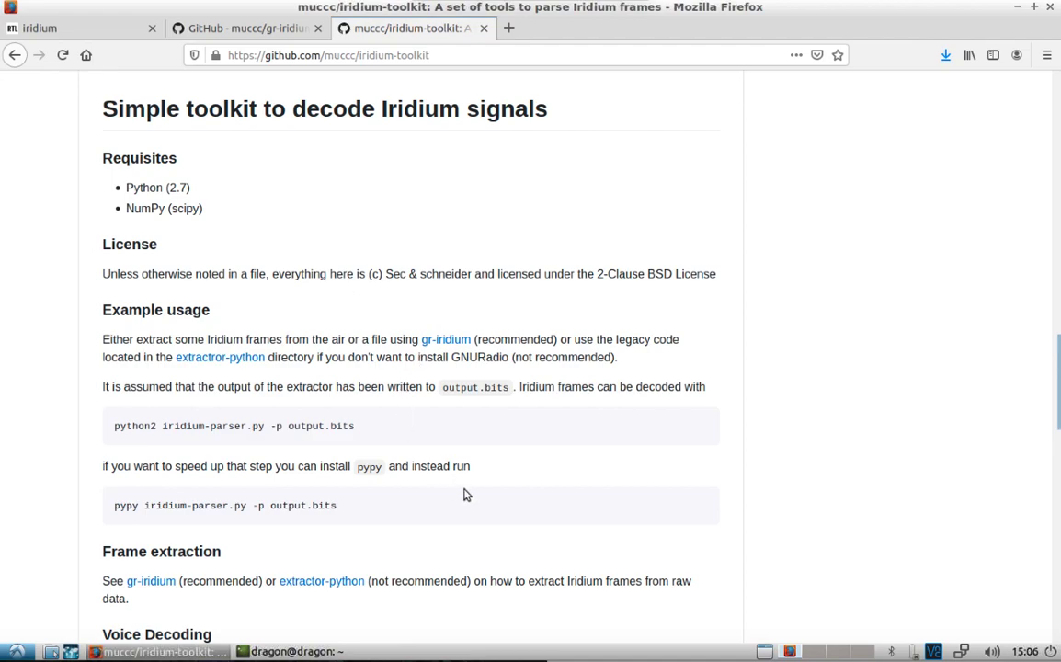
click(333, 426)
drag(333, 426, 132, 425)
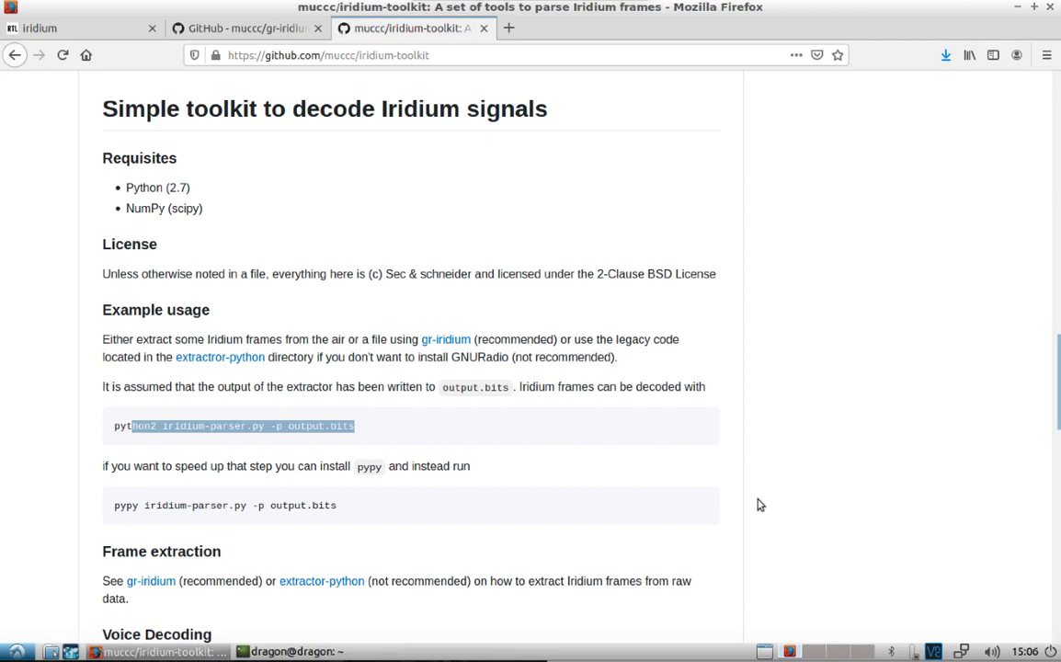
- Scroll down to Voice Decoding and select the output.parsed file name
scroll(757, 505, down, 2)
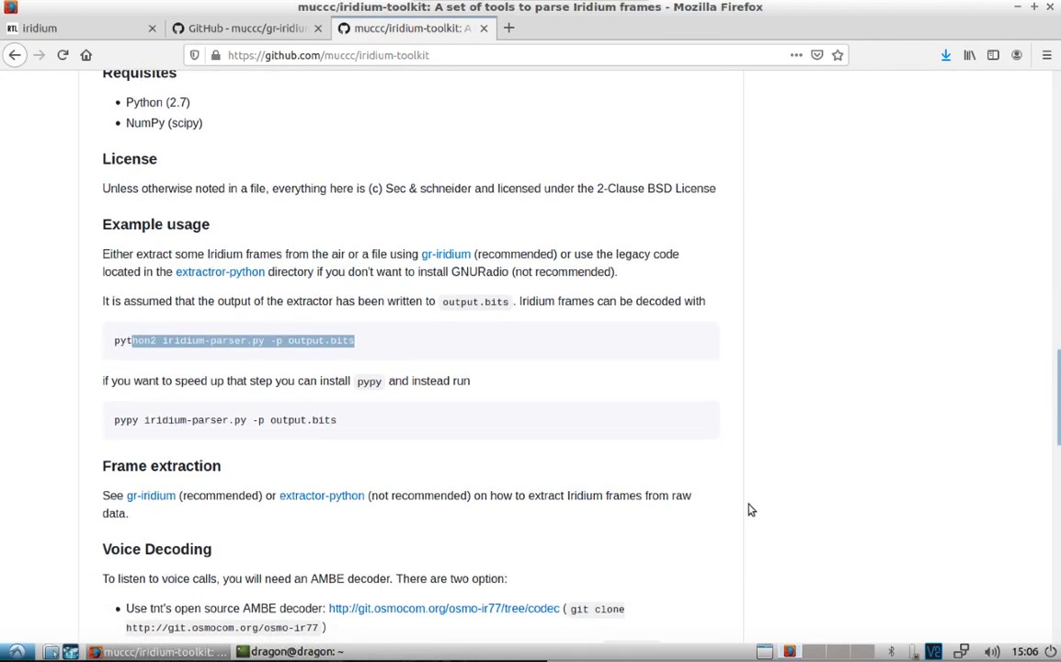
scroll(750, 509, down, 2)
scroll(744, 503, down, 1)
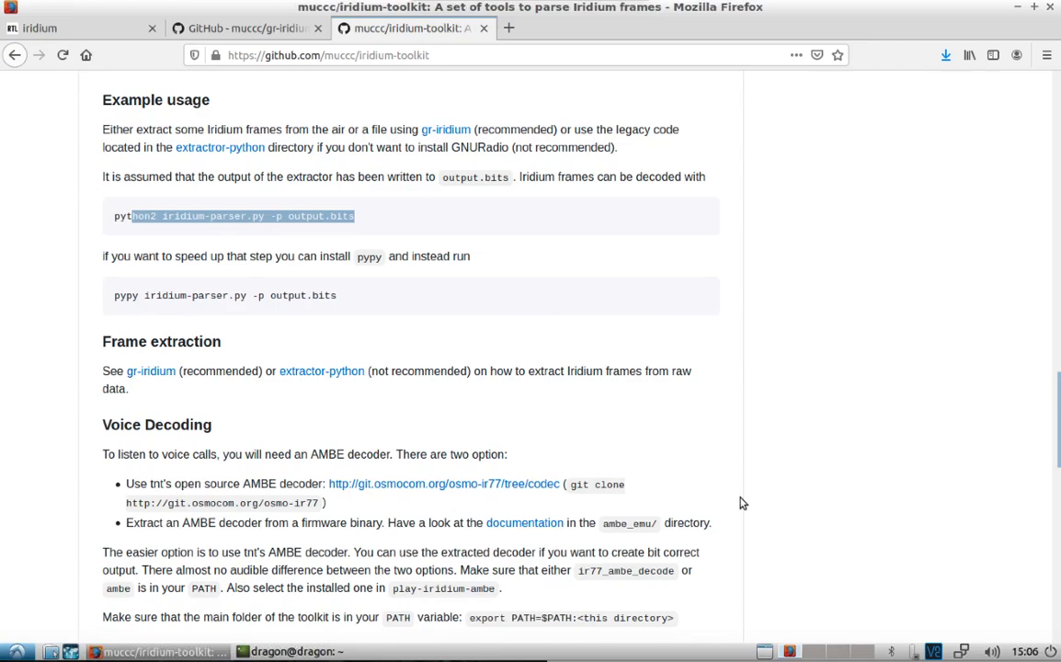
scroll(731, 524, down, 1)
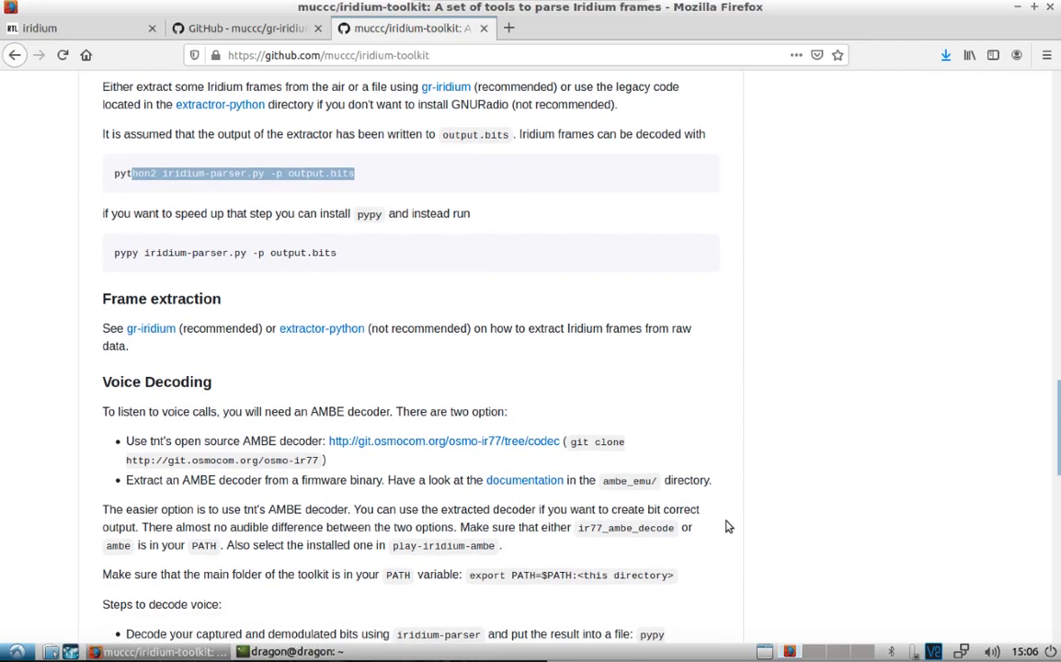
scroll(727, 526, down, 3)
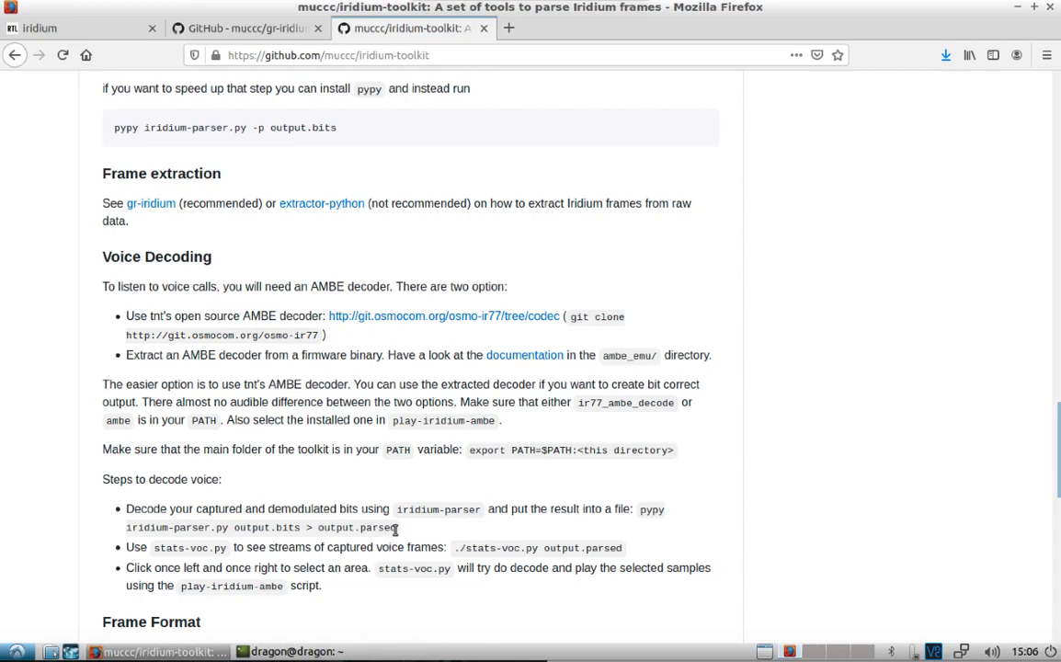
drag(397, 528, 367, 531)
- Bring the terminal forward and shrink it so the README shows below
click(292, 651)
drag(341, 19, 346, 29)
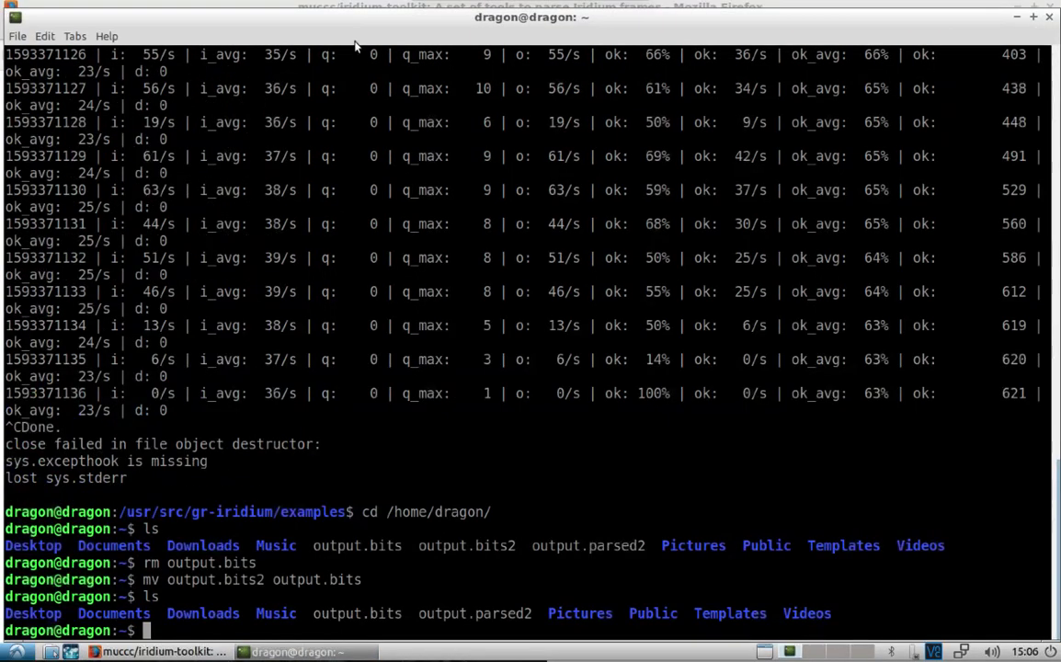
click(497, 258)
drag(498, 258, 497, 73)
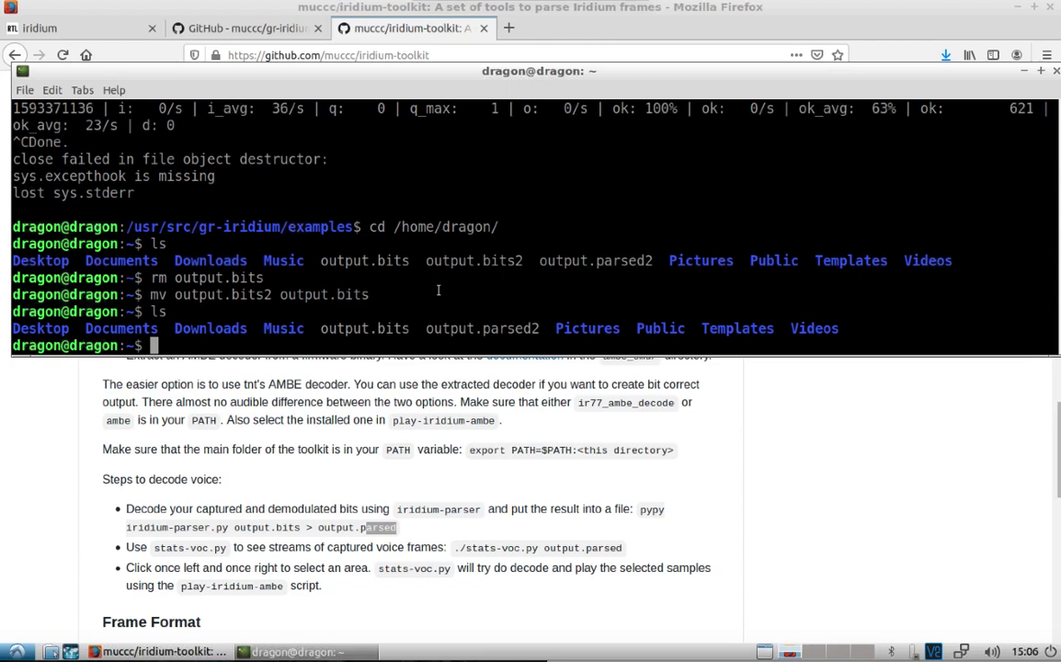
- Run export PATH=$PATH:/usr/src/iridium-toolkit, then return to the toolkit README
text(export )
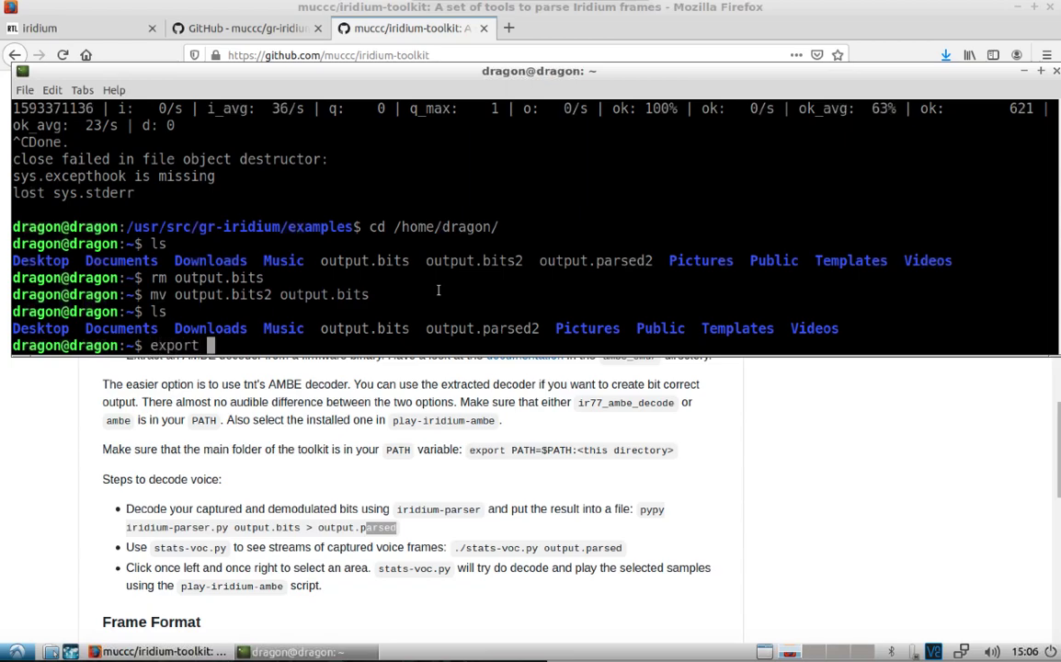
text(PATH:)
key(BackSpace)
text(=)
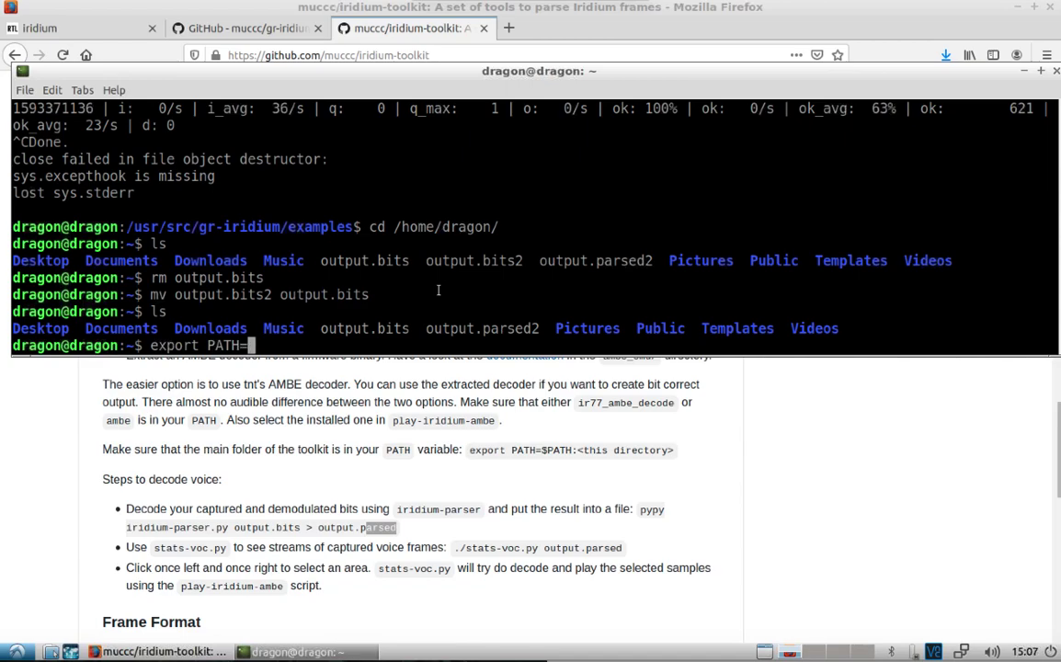
text($PATH:/)
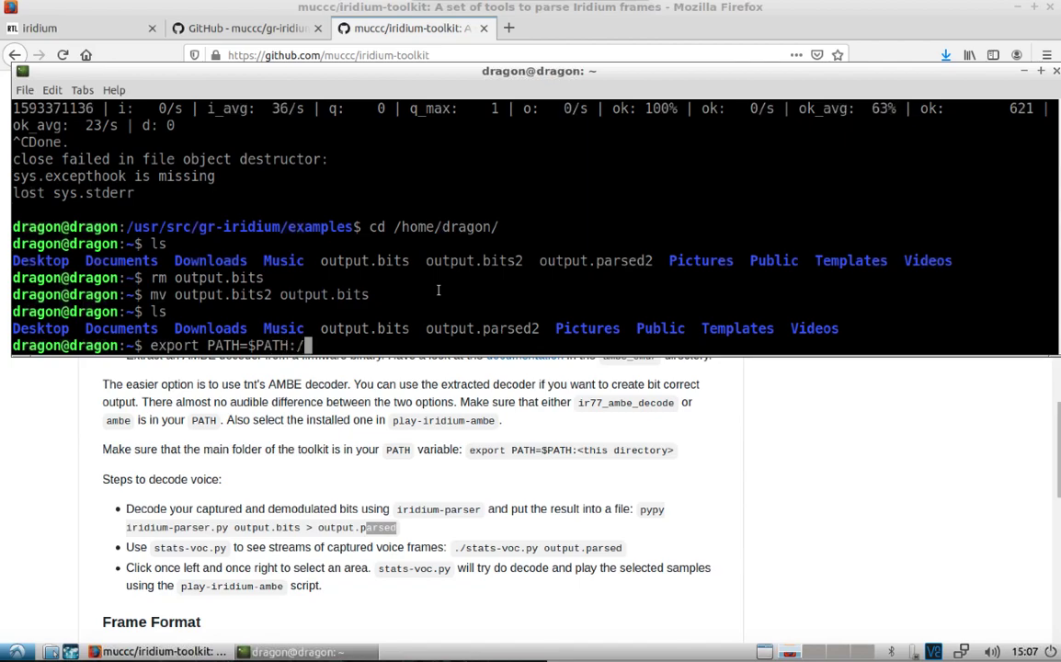
text(usr/src/)
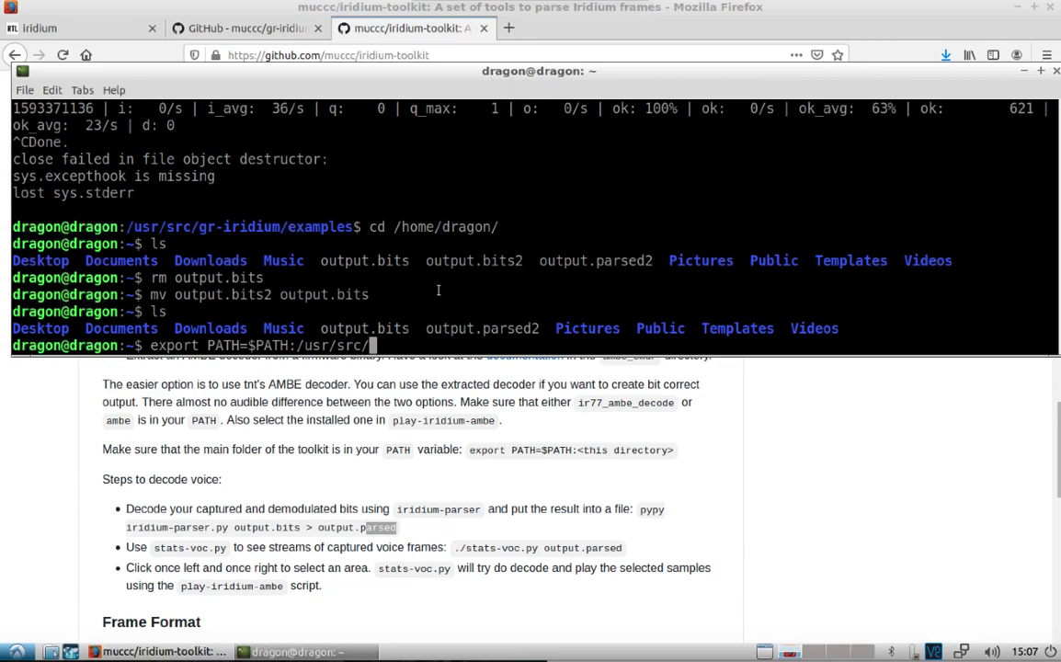
text(iridium-)
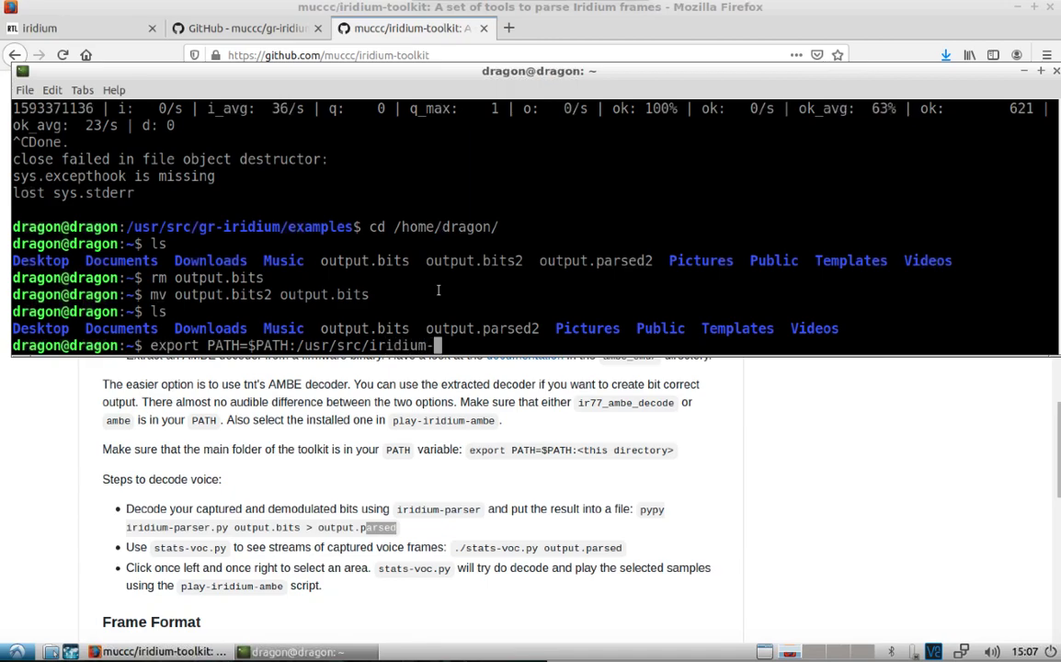
text(toolkit)
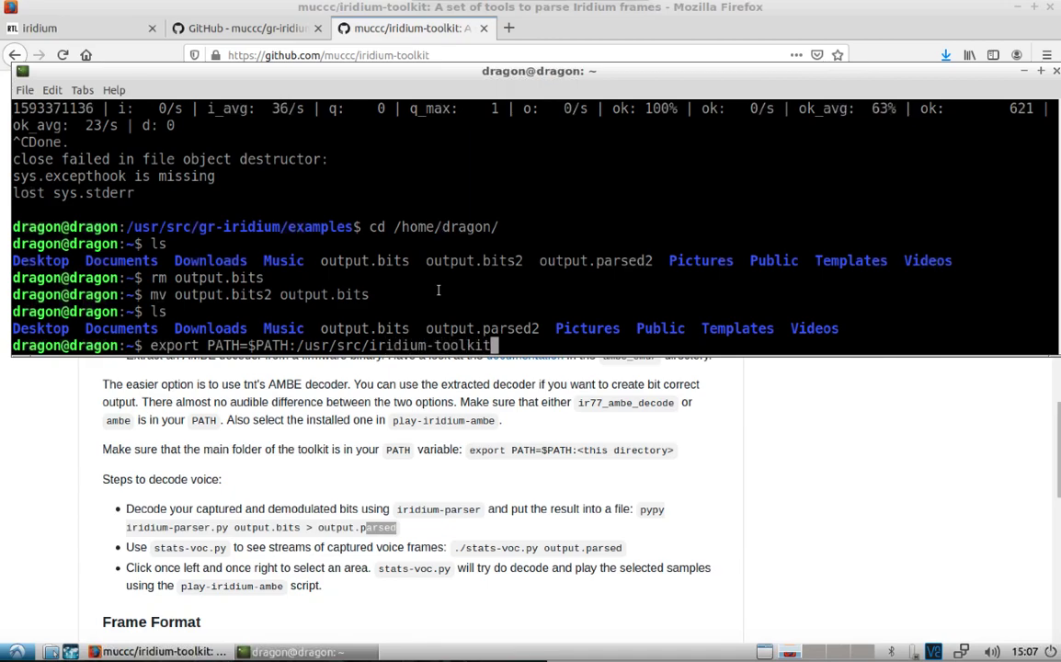
key(Return)
click(346, 393)
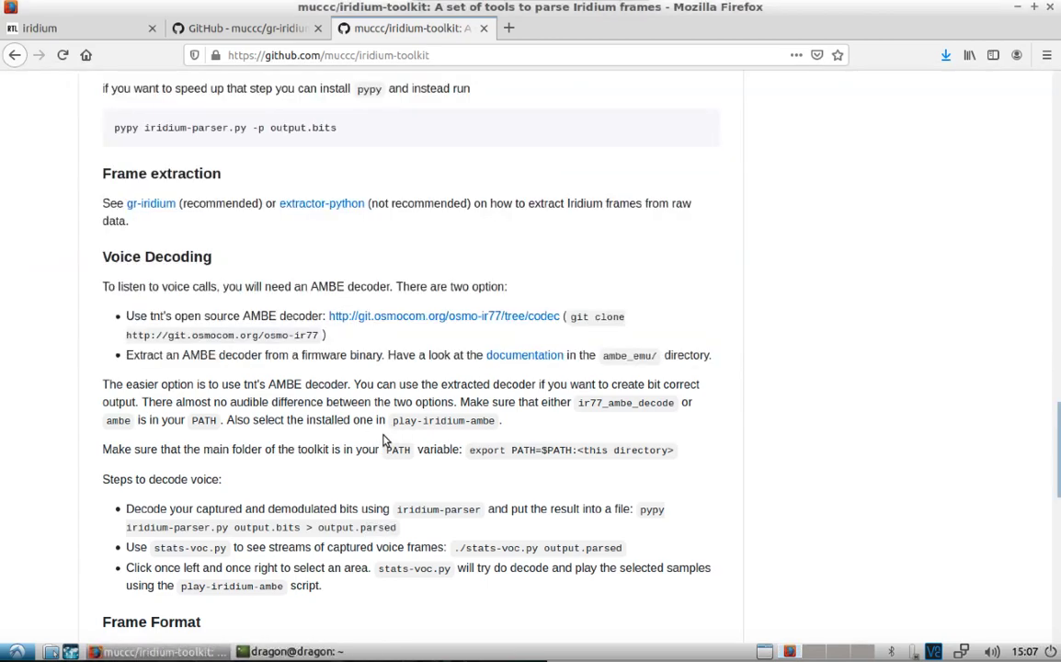
- Copy the osmo-ir77 git clone command from the README
click(573, 328)
drag(573, 328, 312, 335)
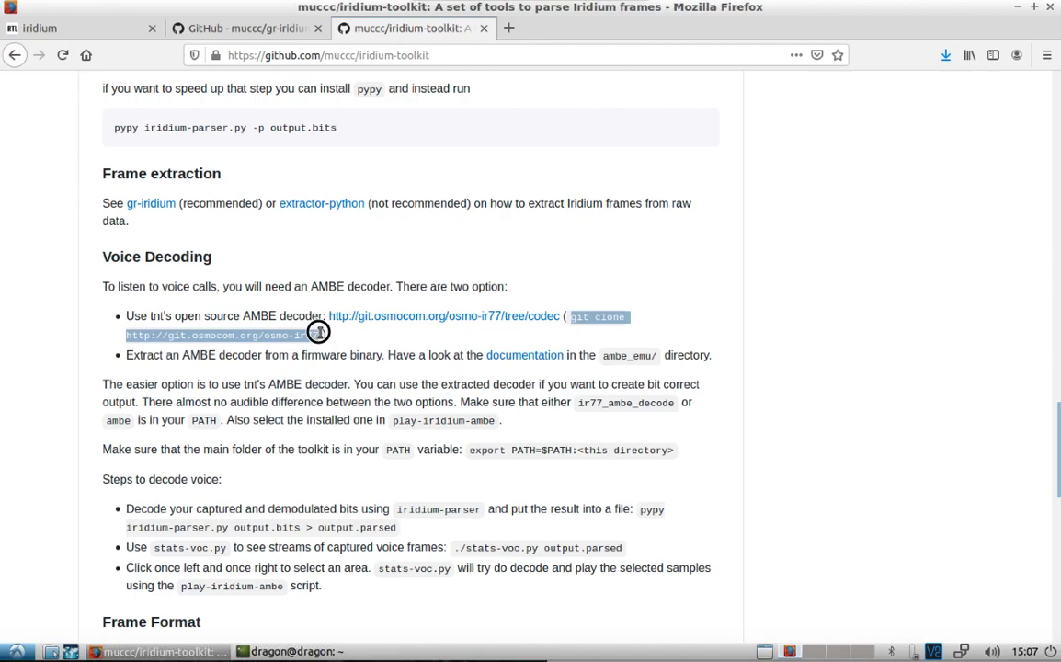
right_click(293, 345)
click(310, 352)
- In /usr/src, run sudo with the pasted git clone command for osmo-ir77
click(272, 653)
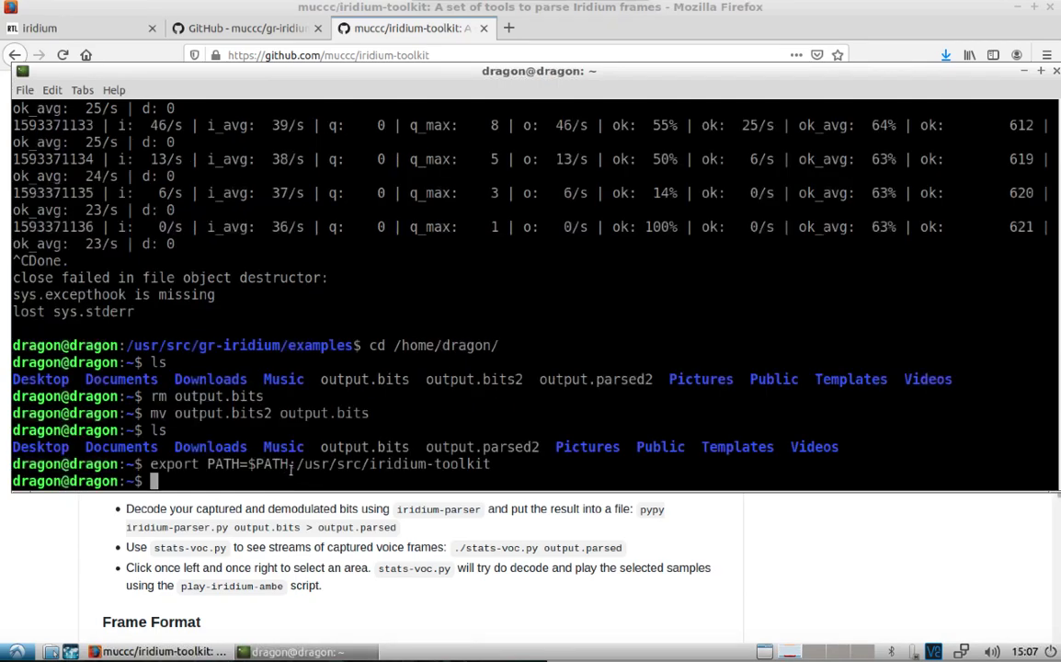
text(cd /usr/src/)
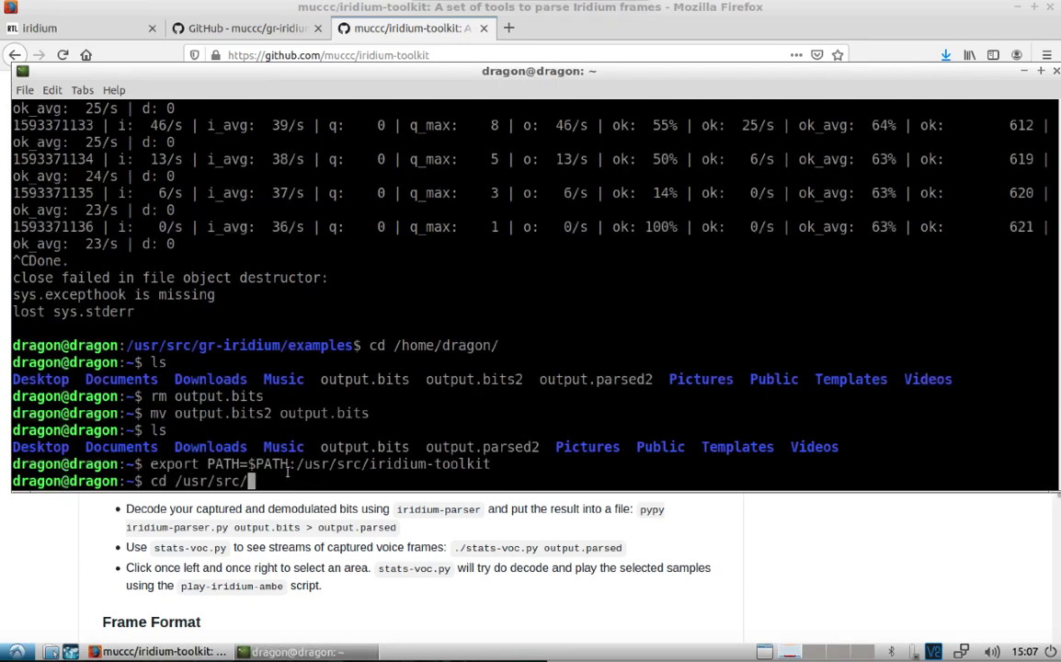
key(Return)
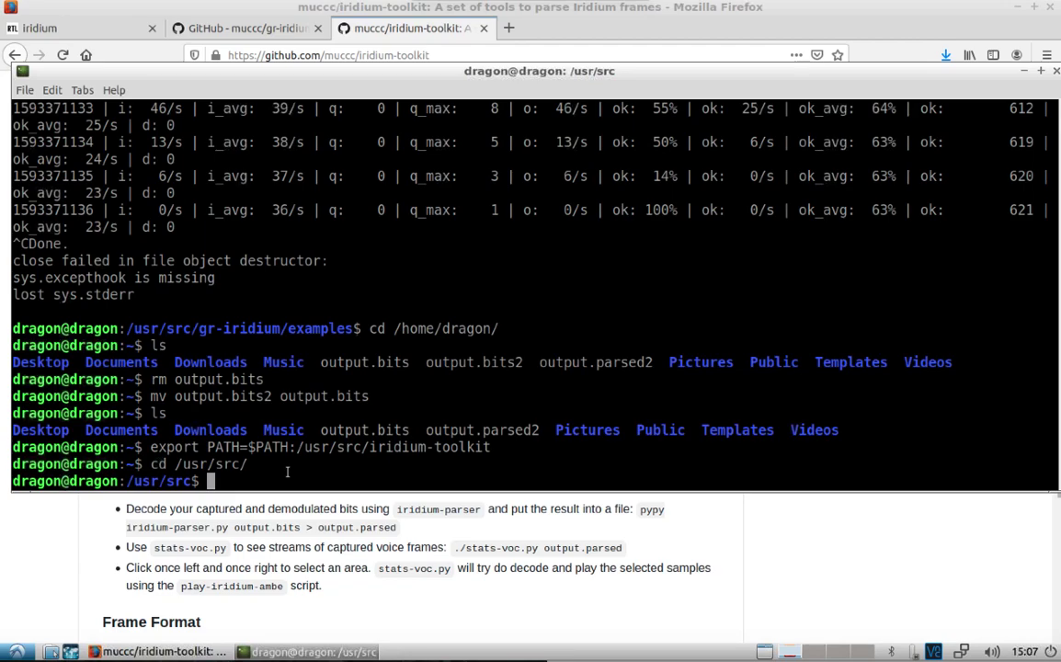
text(sudo)
right_click(285, 472)
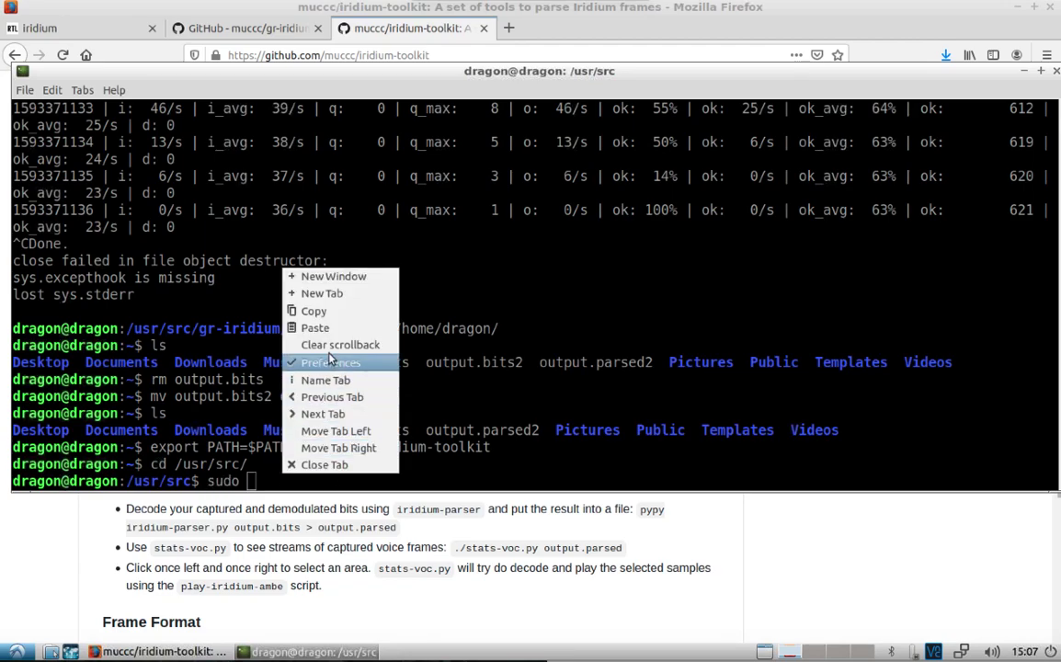
click(316, 328)
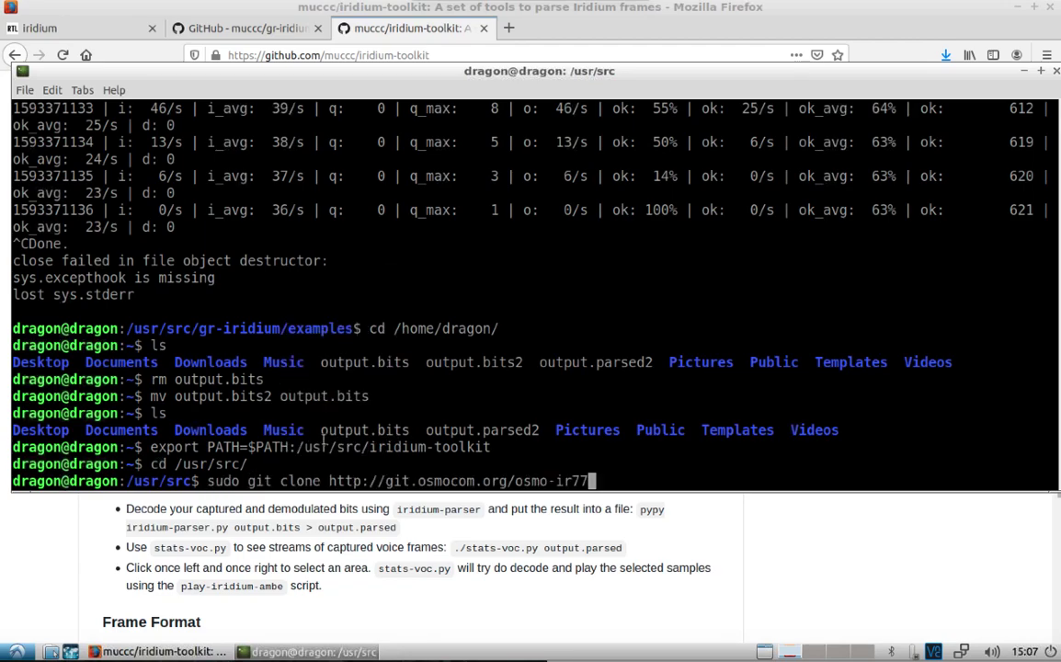
key(Return)
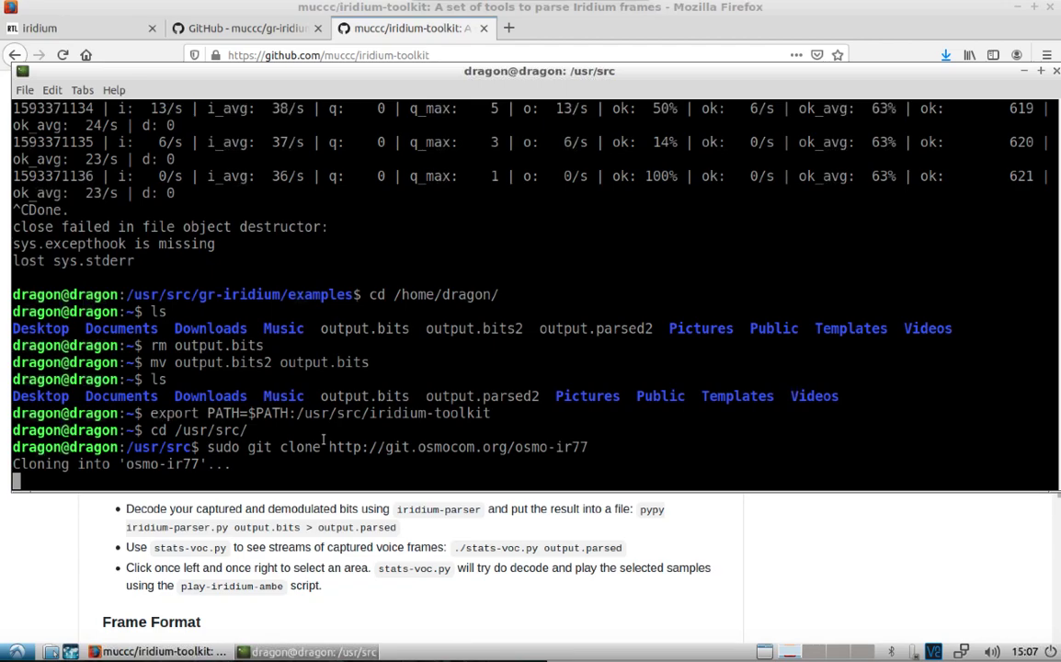
- Build the AMBE decoder with sudo make in osmo-ir77/codec
text(cd )
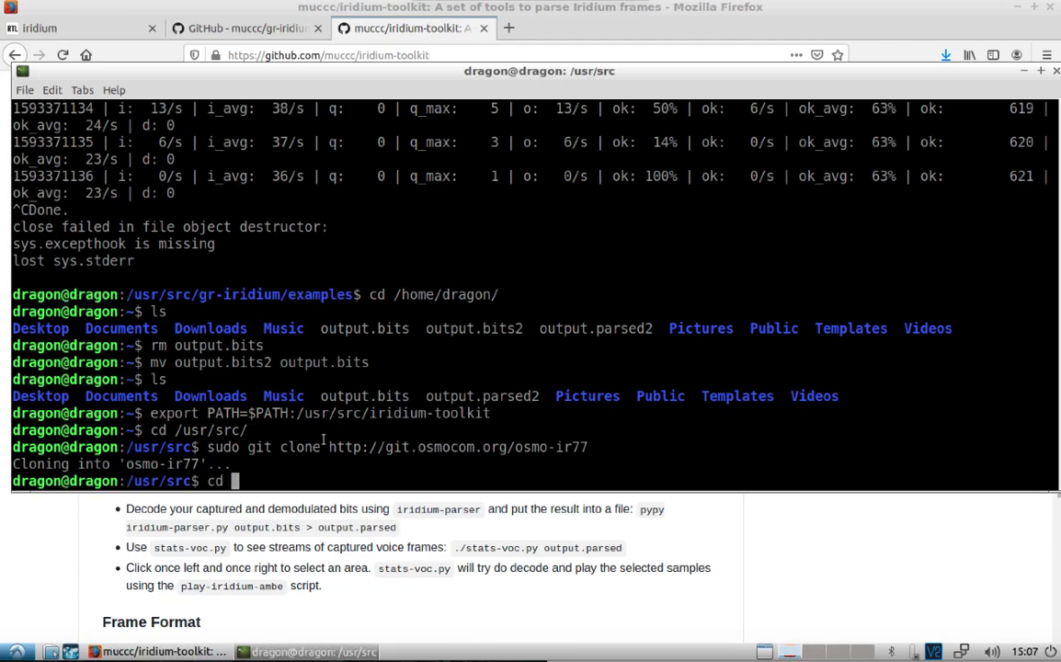
text(osmo-ir77/)
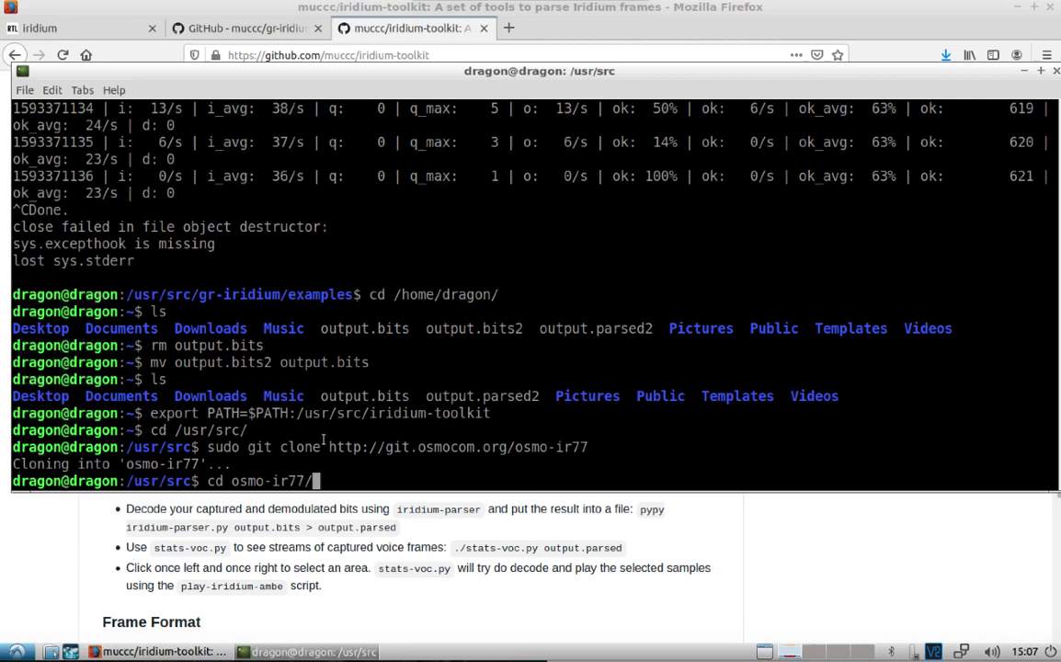
key(Return)
text(ls)
key(Return)
text(cd )
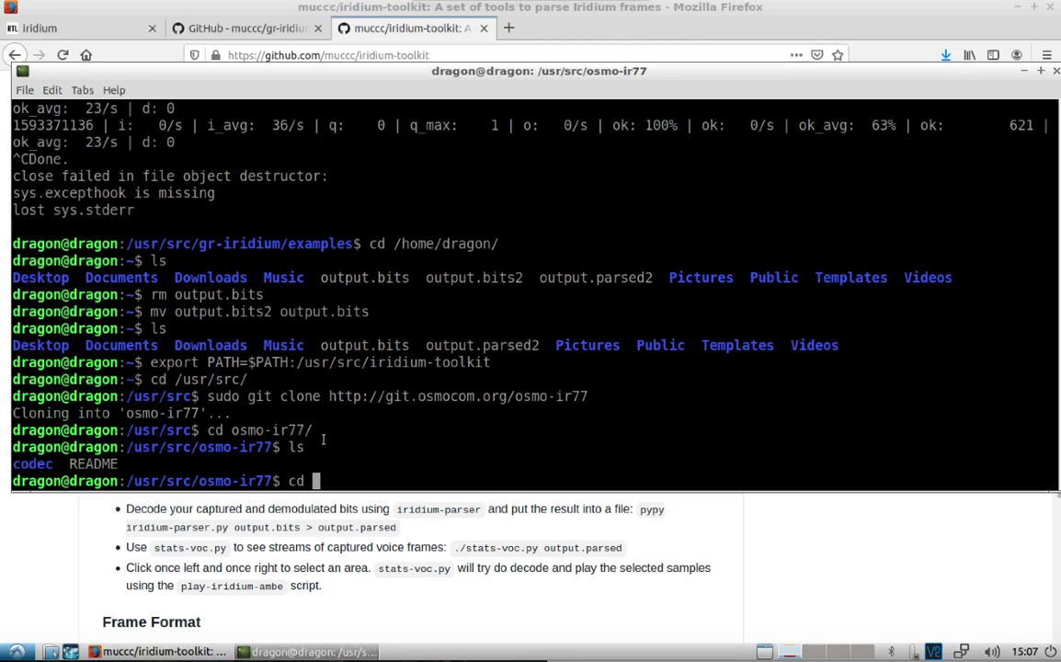
text(codec/)
key(Return)
text(sudo make)
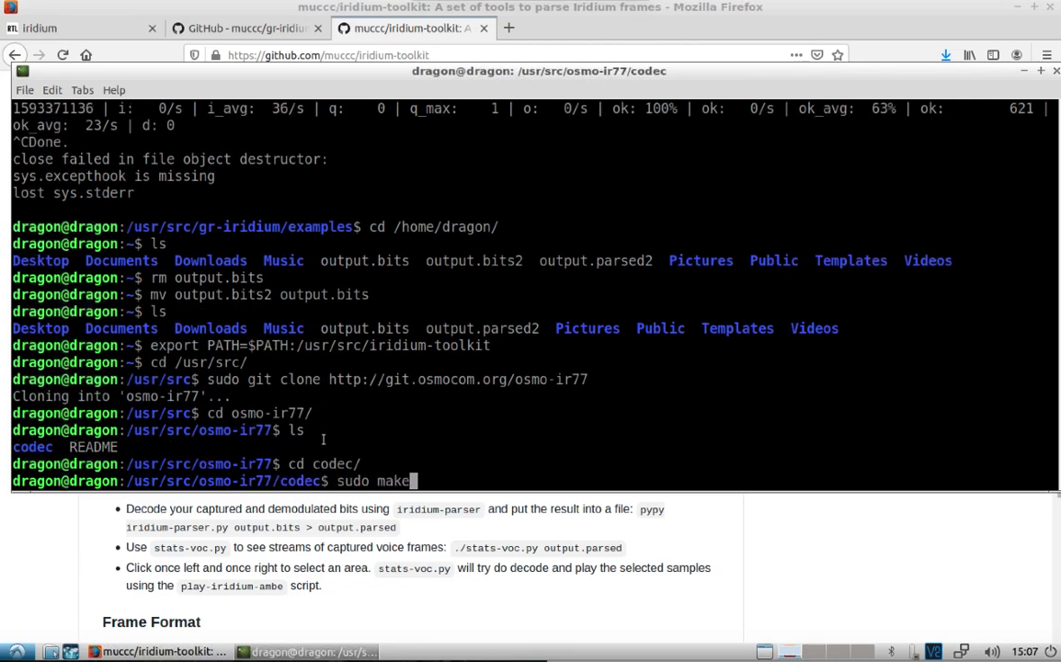
key(Return)
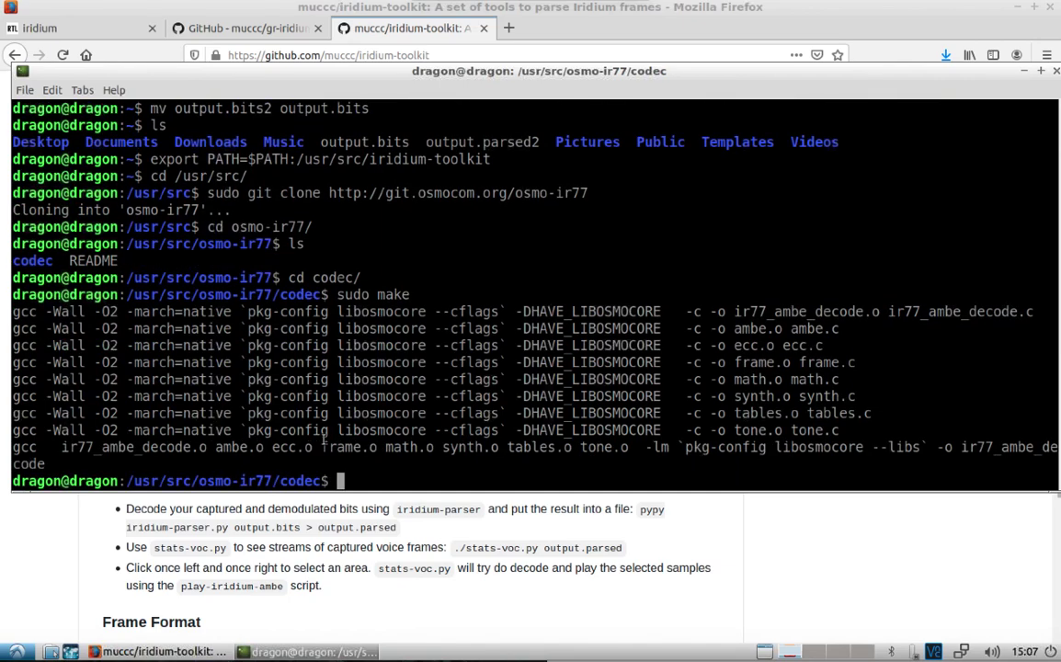
text(ls)
key(Return)
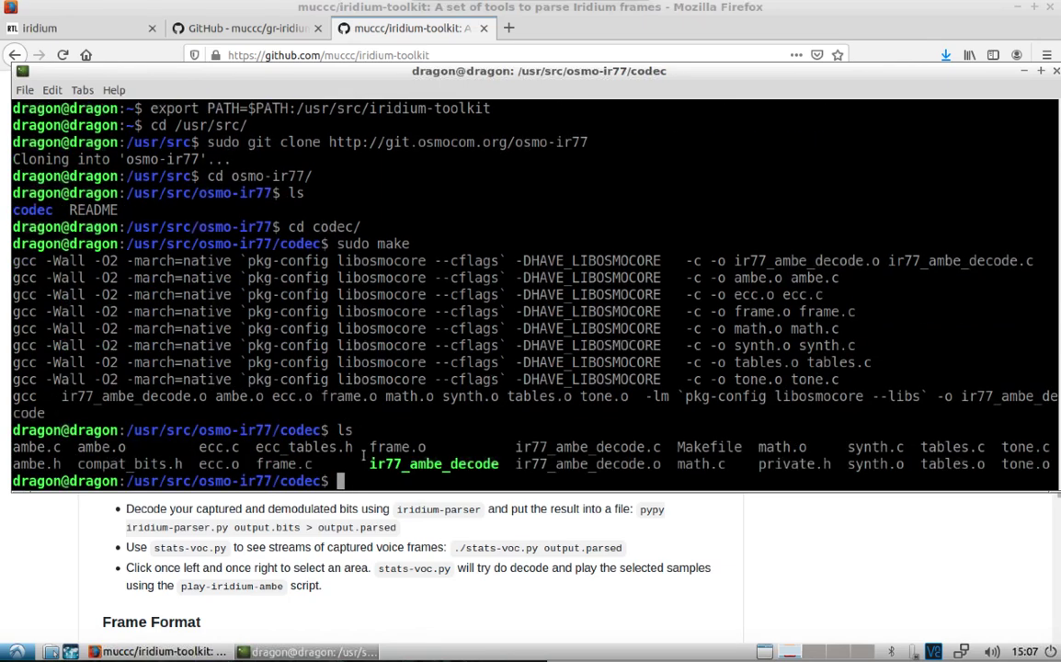
- Copy ir77_ambe_decode into /usr/src/iridium-toolkit/ with sudo cp
double_click(445, 464)
text(s)
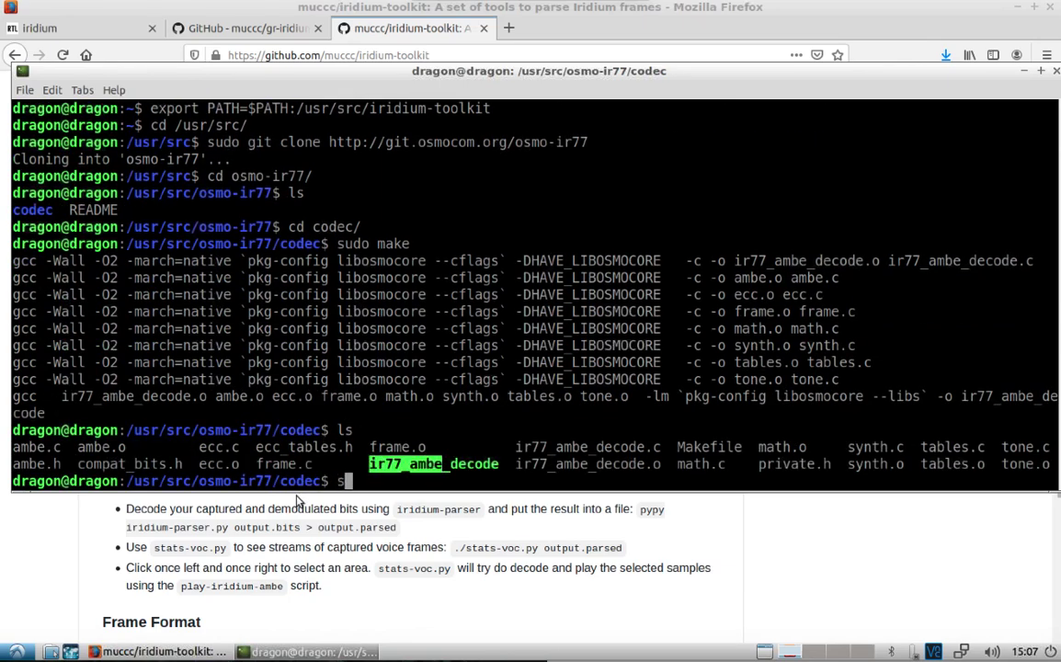
text(udo cp ir)
key(Tab)
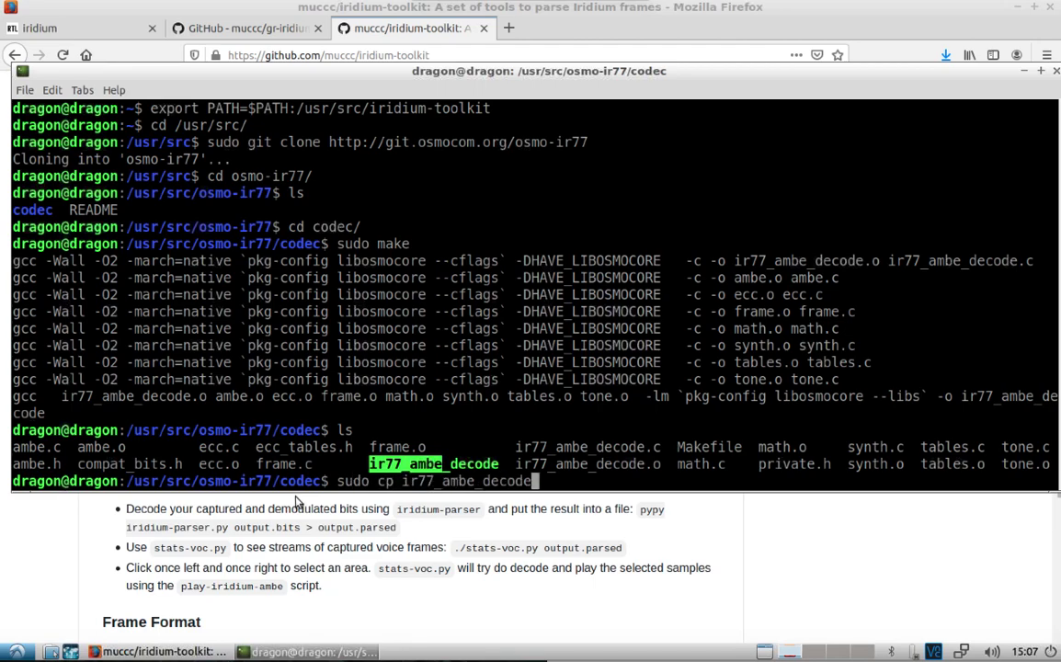
text(/usr/src/iridium-toolkit/)
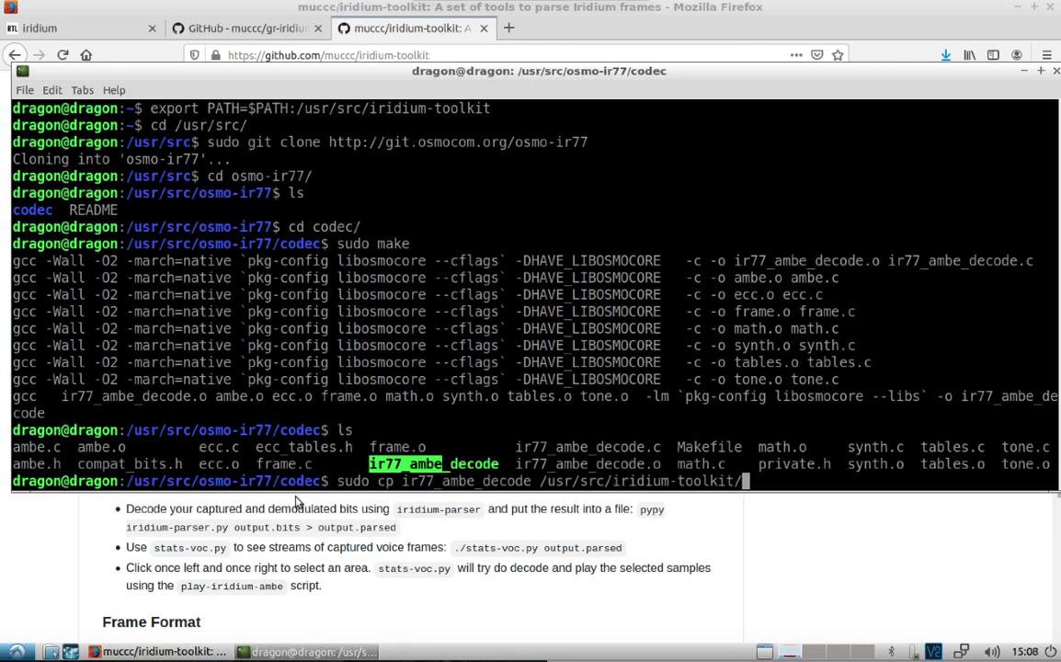
key(Return)
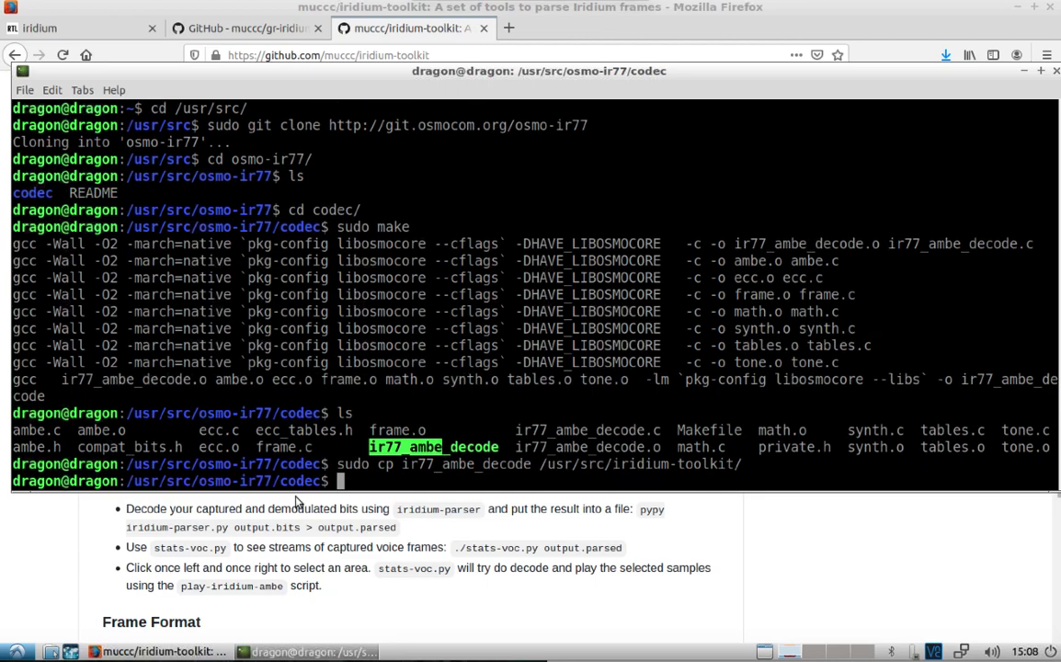
- Go up two levels and change into the iridium-toolkit folder
text(cd ..)
key(Return)
text(cd .)
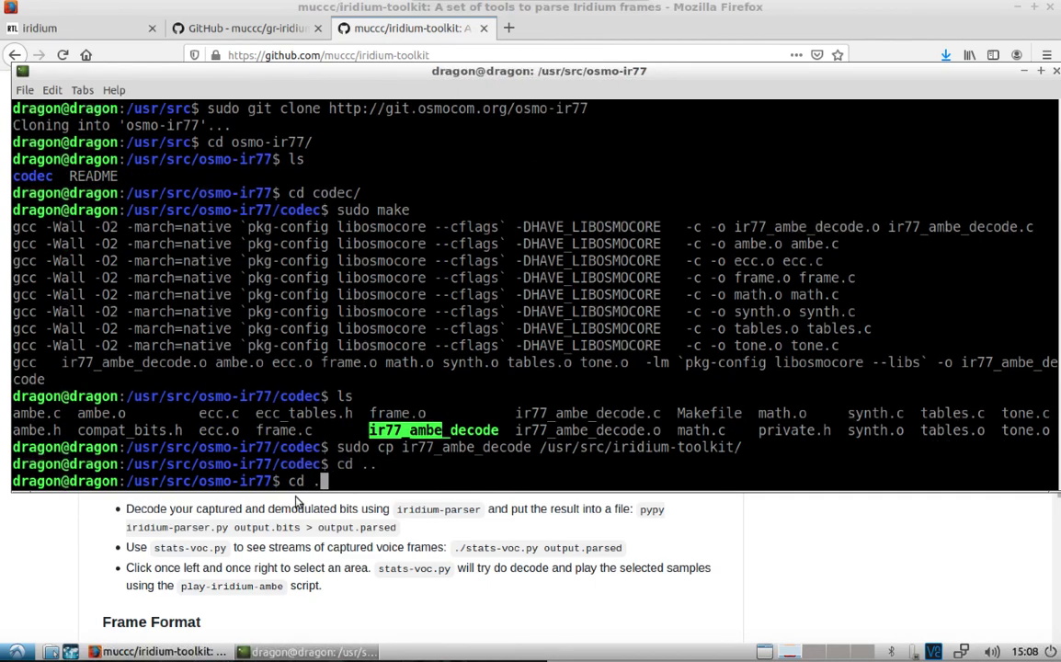
text(.)
key(Return)
text(cd iridium-toolkit/)
key(Return)
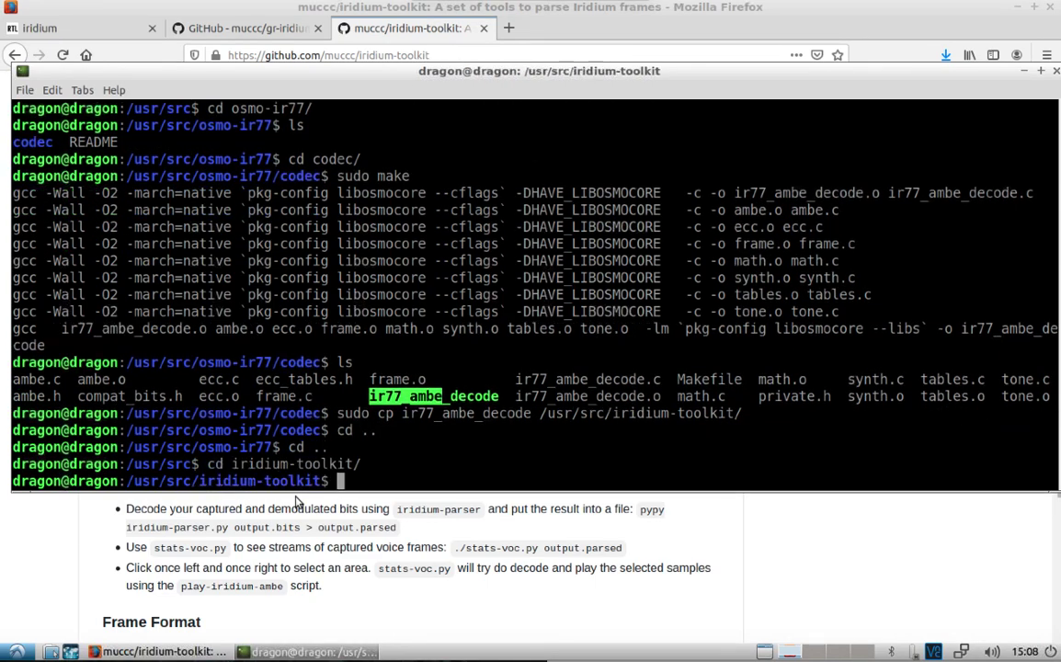
- List the iridium-toolkit folder contents, then recall earlier history commands and clear the prompt
text(ls)
key(Return)
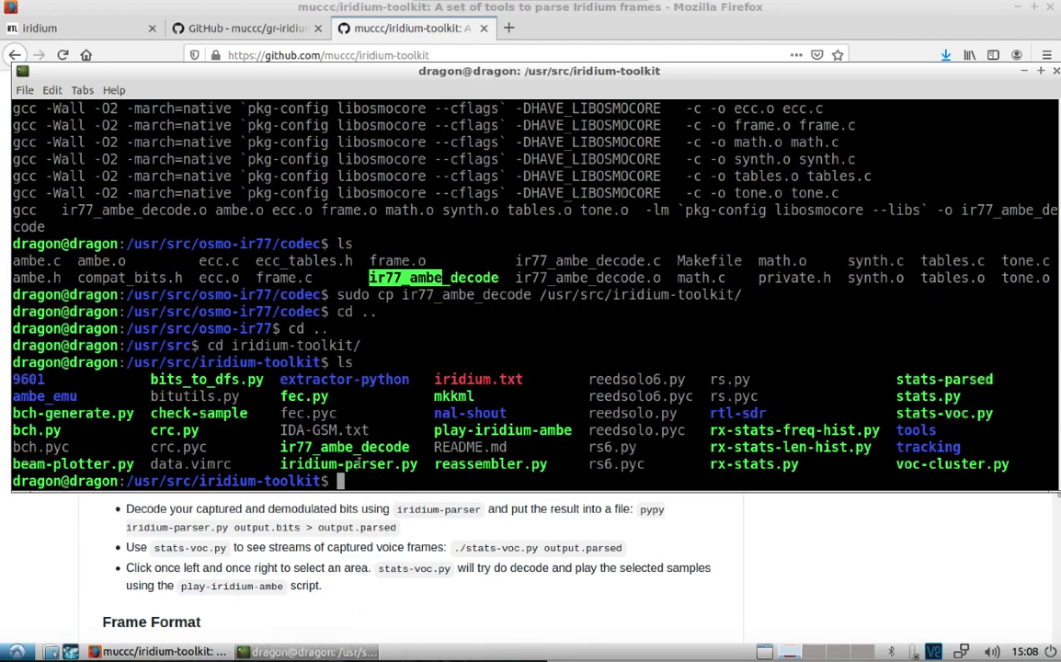
drag(359, 462, 282, 462)
text(sudo make)
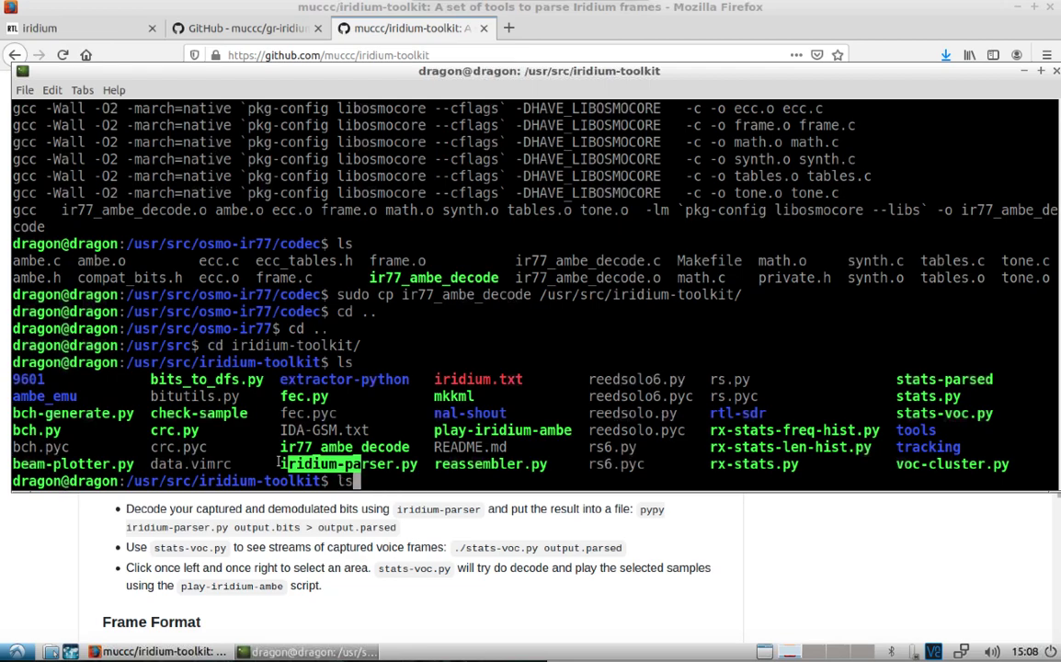
key(Up)
key(Up)
key(Up)
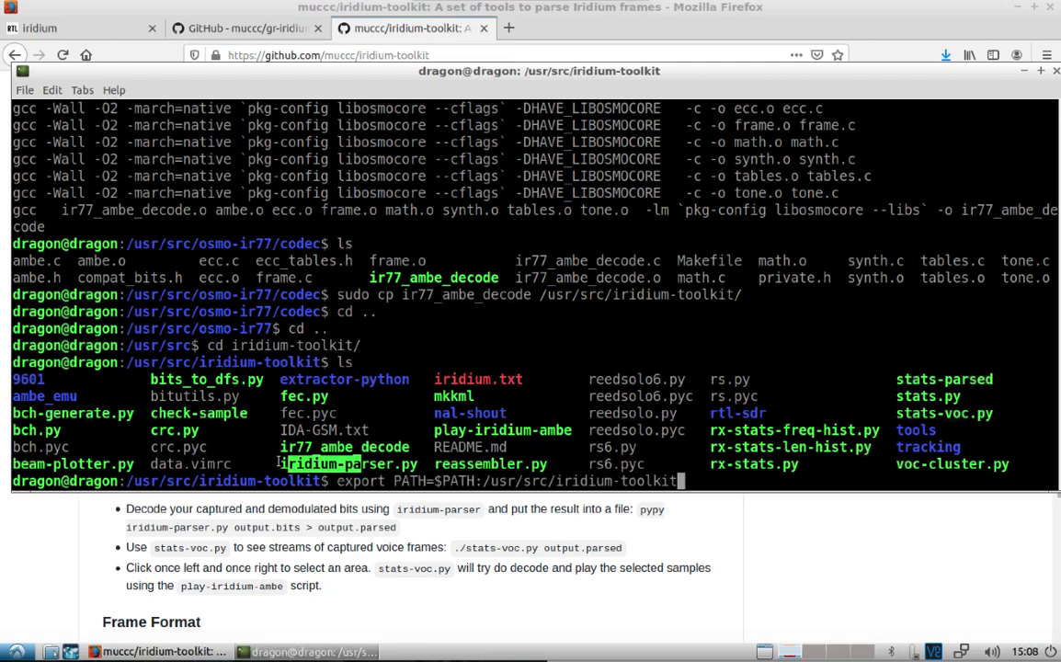
key(Up)
key(Up)
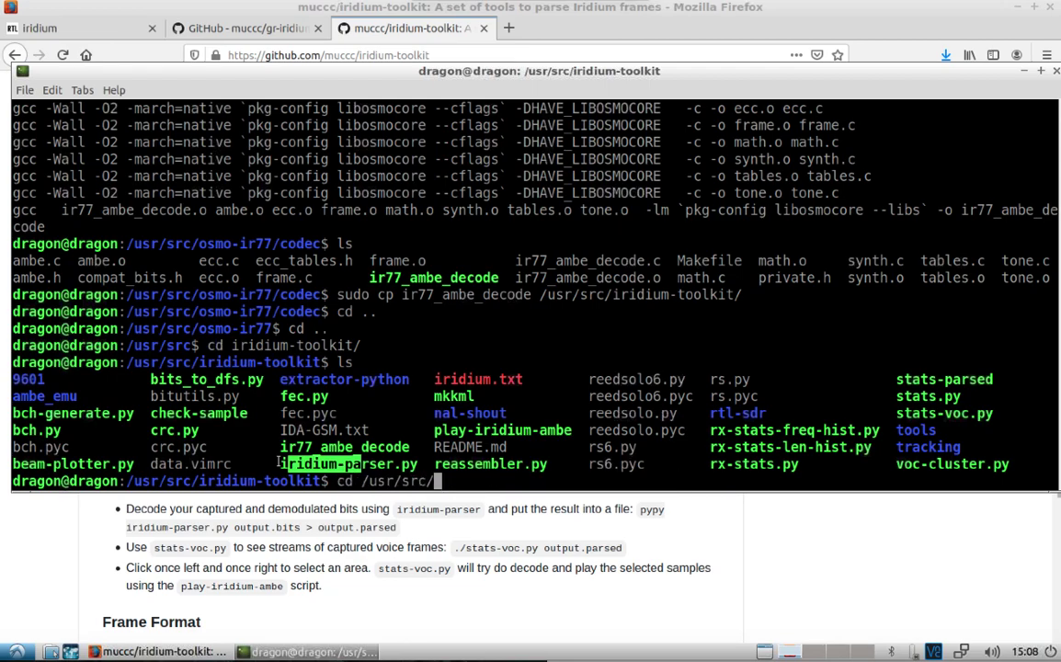
key(ctrl+u)
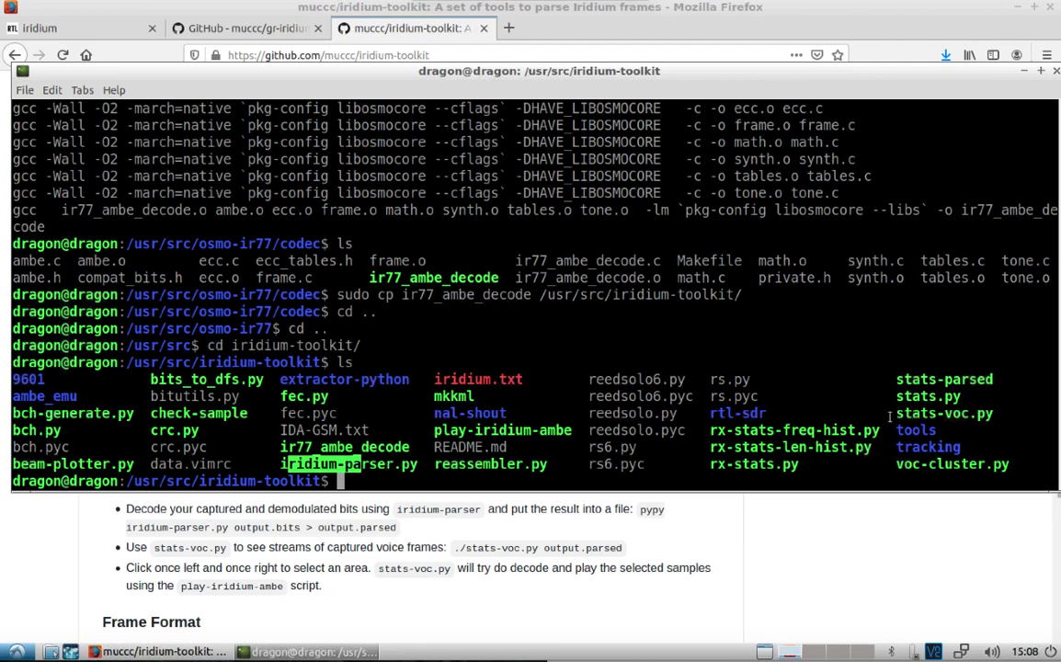
- Move the terminal slightly aside and bring the toolkit README in Firefox forward
click(376, 487)
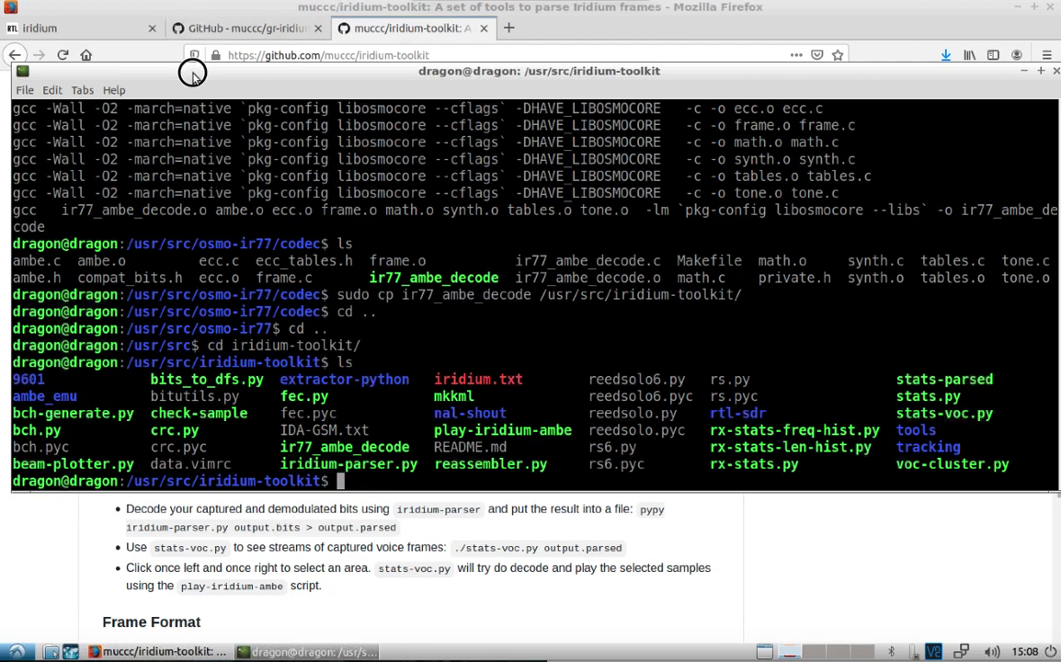
mouse_move(192, 72)
mouse_down()
mouse_move(208, 70)
mouse_move(203, 30)
mouse_move(206, 66)
mouse_up()
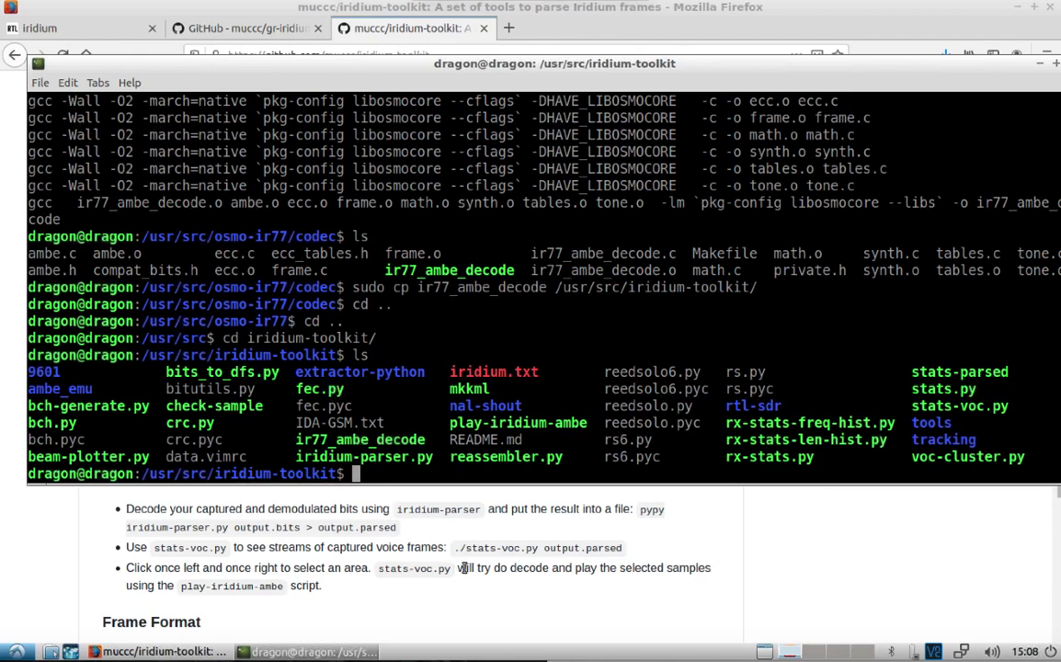
click(476, 529)
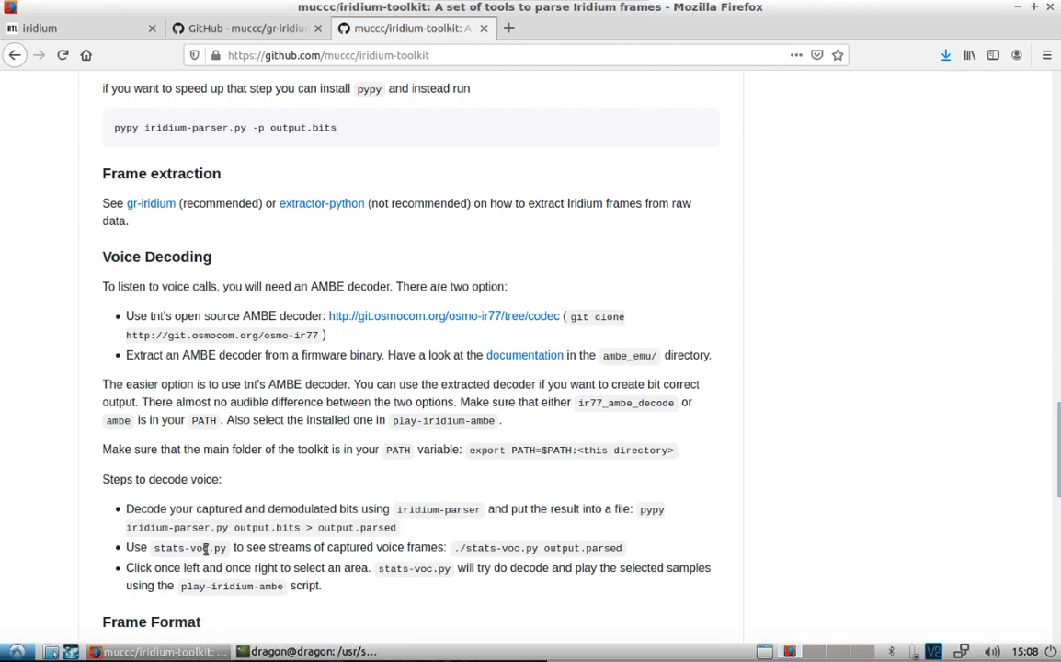
- Check the parser usage in the README documentation, then reposition the terminal up and left
click(277, 650)
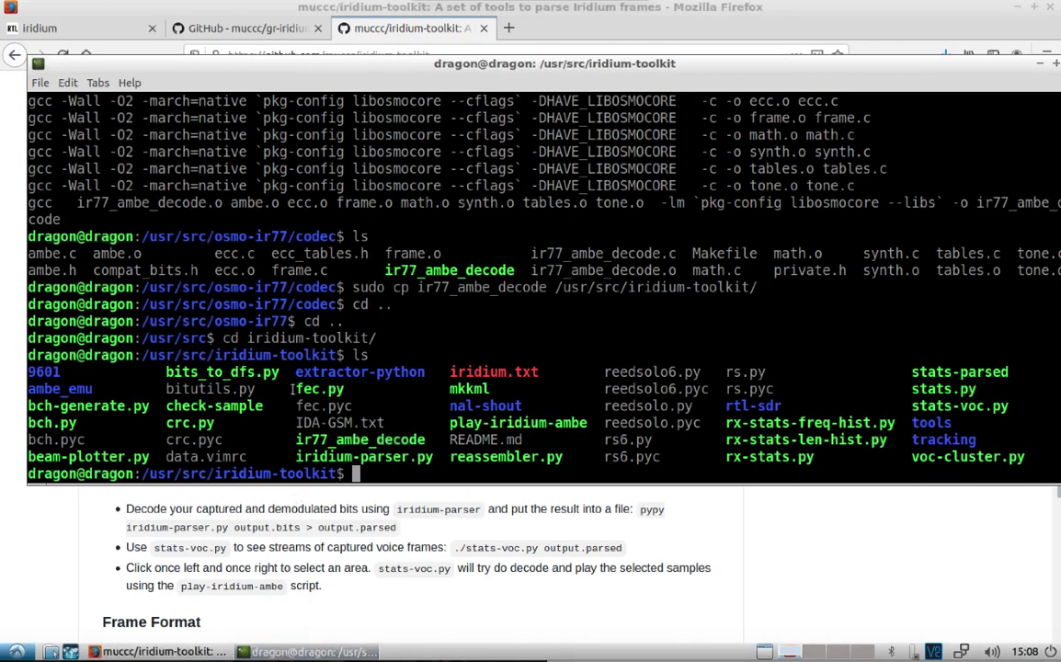
text(iridium-)
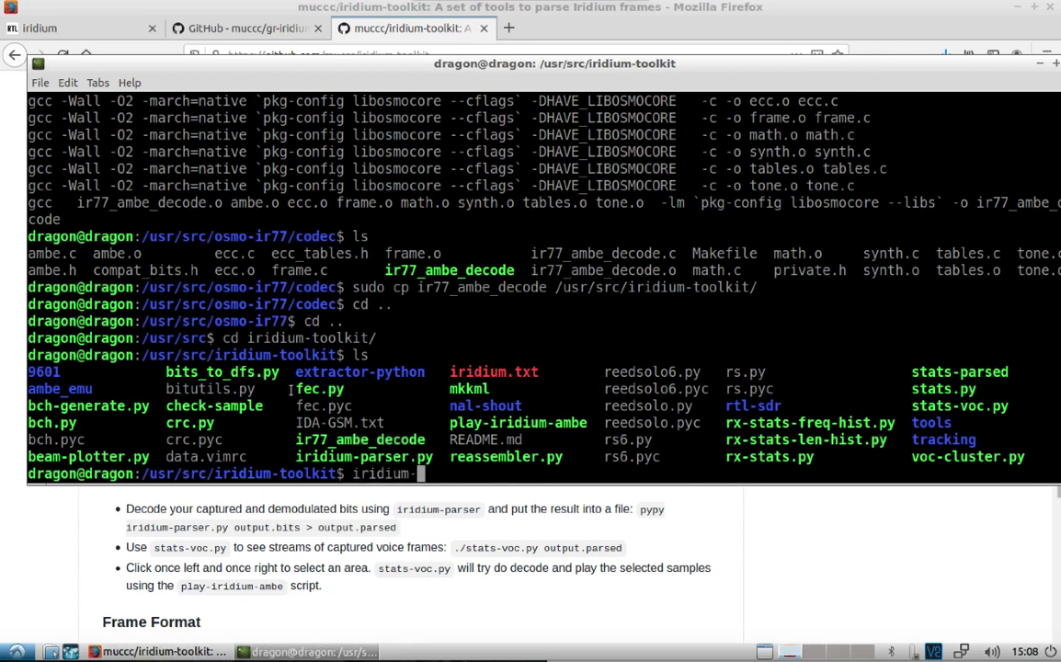
text(p)
key(BackSpace)
key(BackSpace)
key(BackSpace)
key(BackSpace)
key(BackSpace)
key(BackSpace)
key(BackSpace)
key(BackSpace)
key(BackSpace)
text(py)
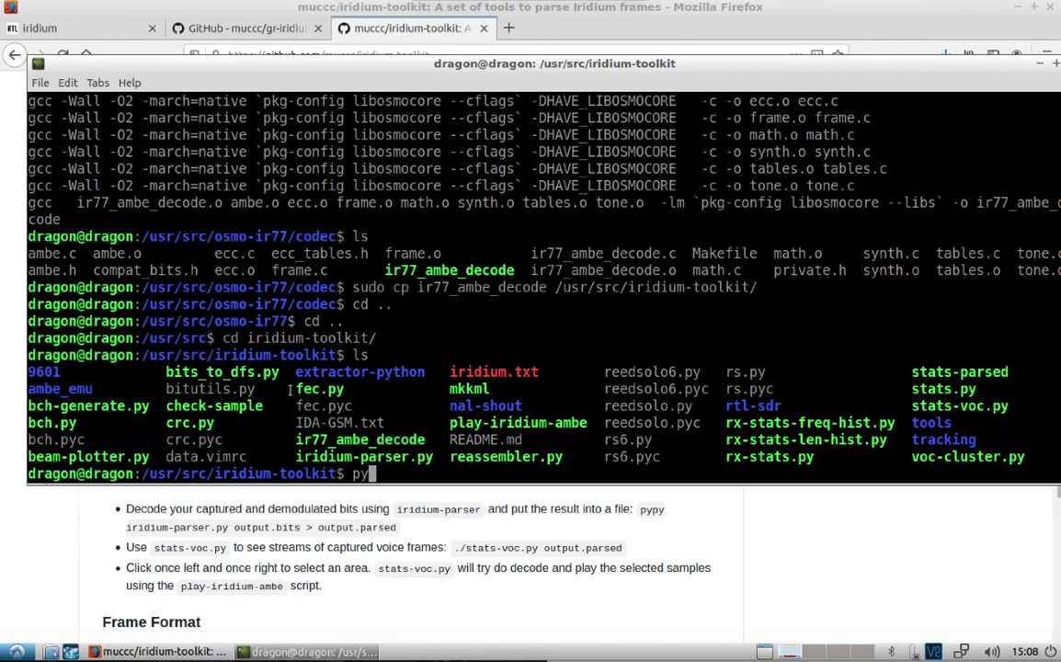
drag(235, 62, 410, 164)
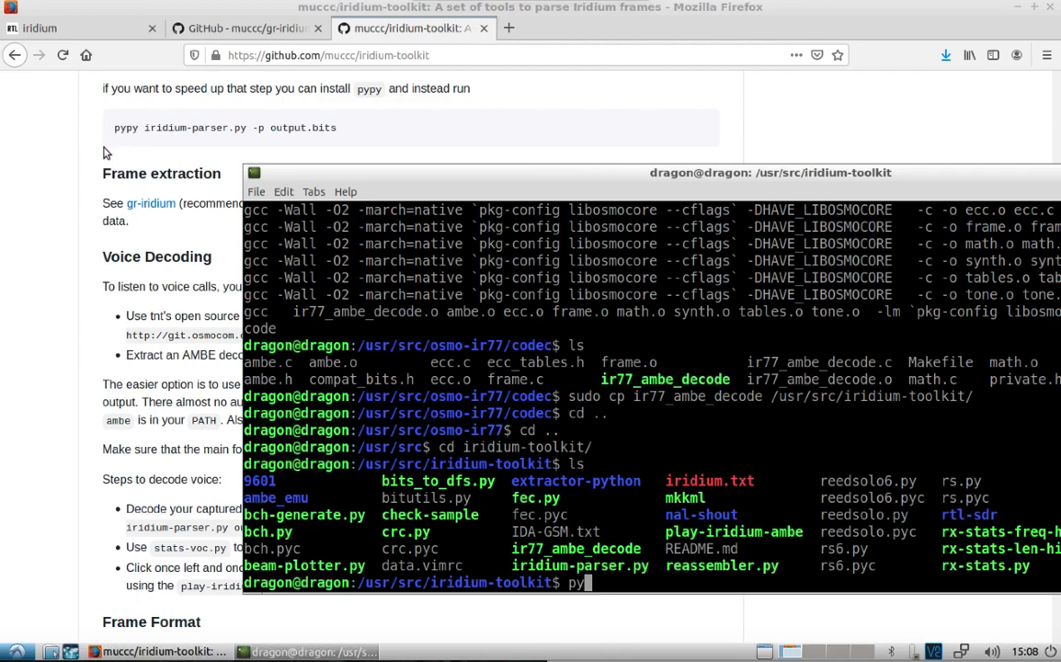
click(94, 151)
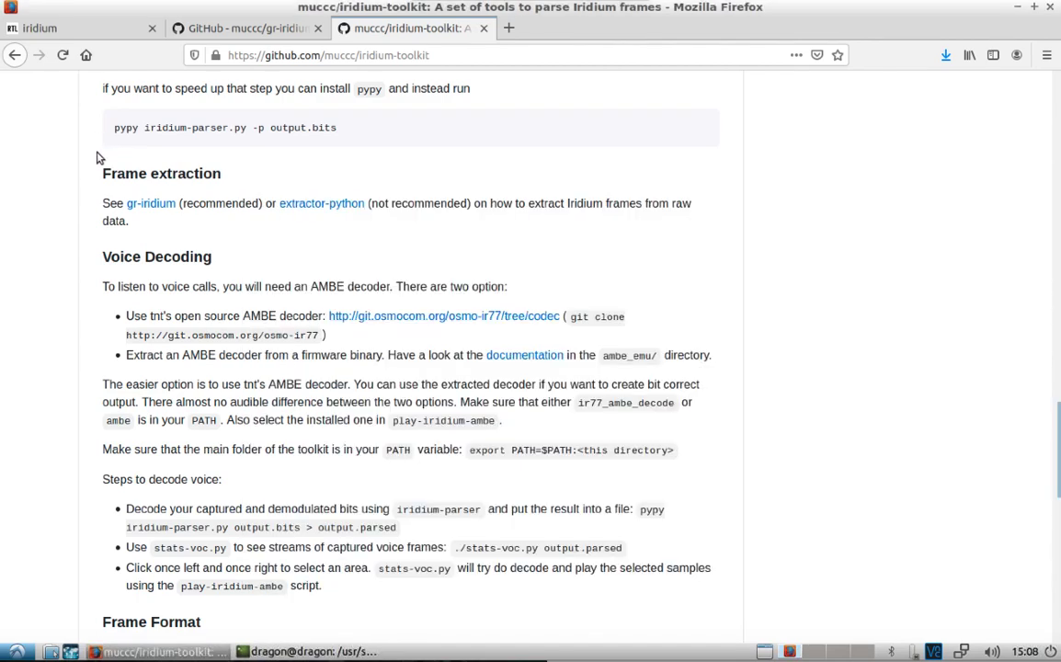
scroll(99, 158, down, 1)
scroll(98, 157, down, 3)
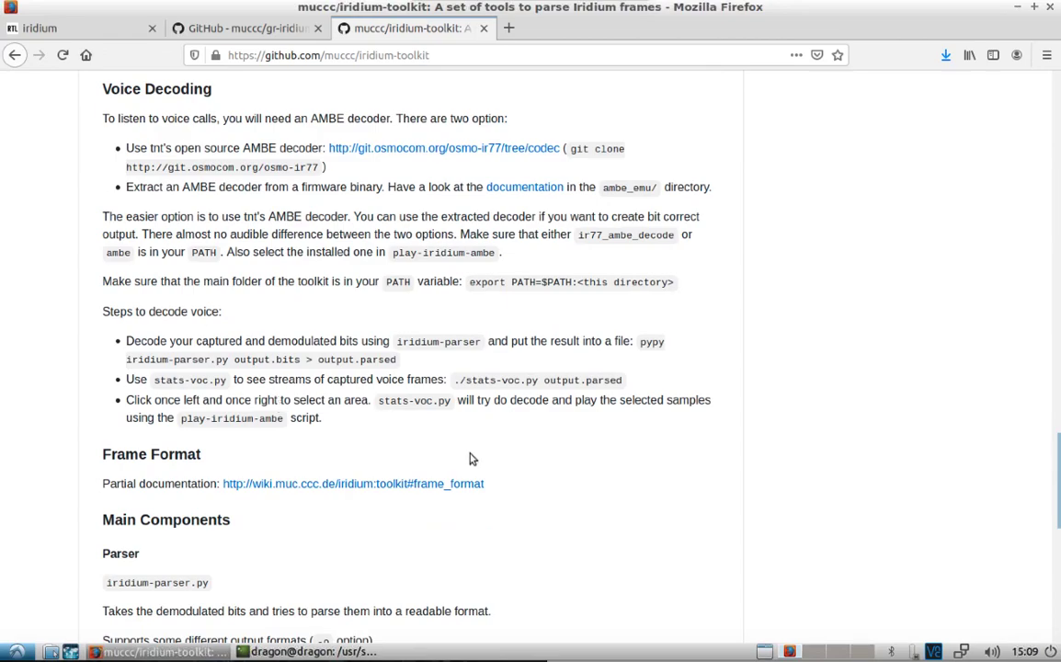
scroll(1051, 474, down, 1)
drag(1051, 473, 1037, 349)
click(329, 651)
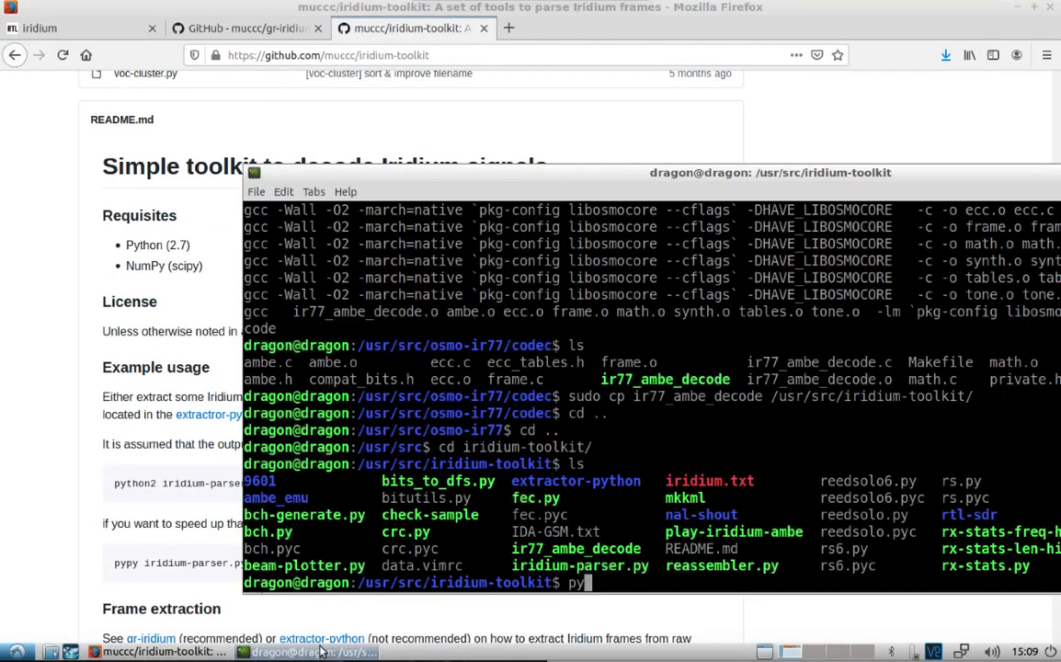
drag(436, 160, 323, 44)
- Enter python2 iridium-parser.py -p /home/dragon/output.bits, Tab-completing the input file name
text(pyth)
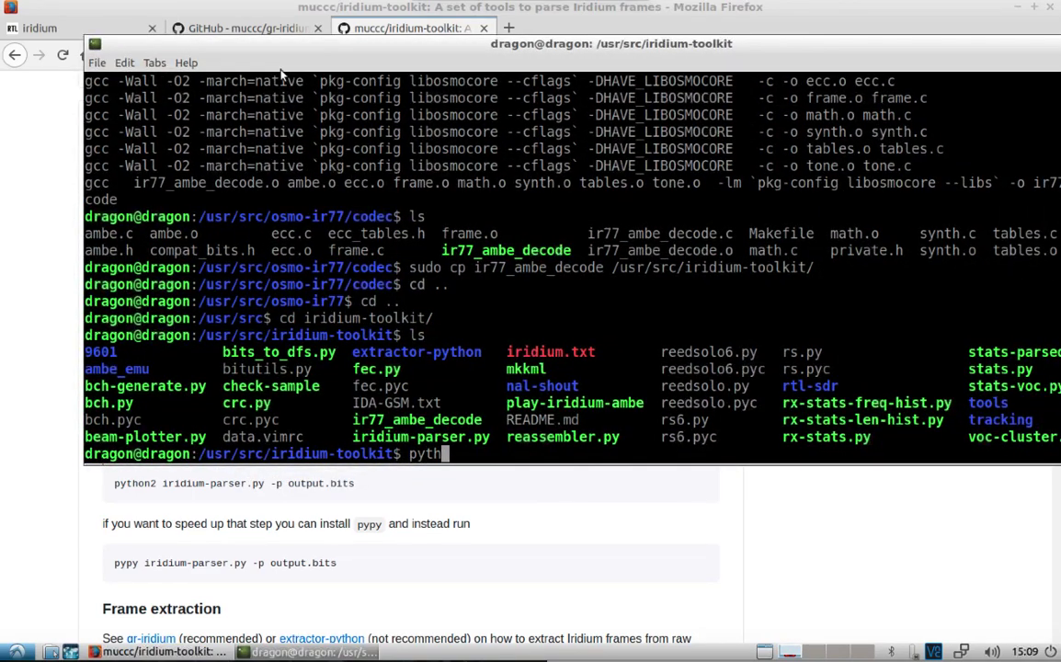
text(on2 iridium-parser.py )
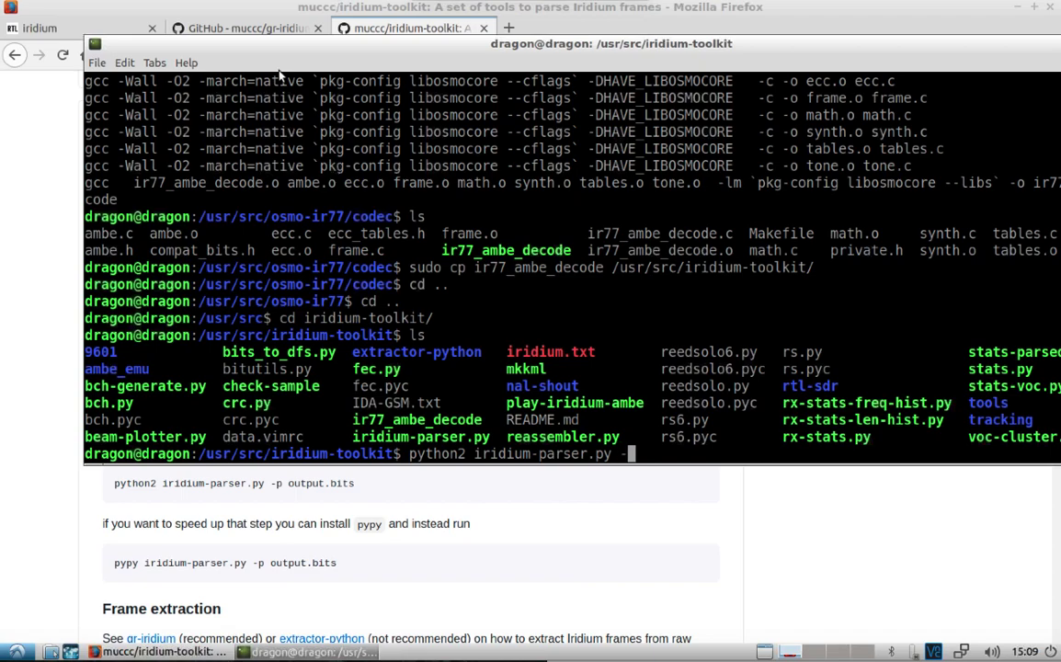
text(-p /home/dragon/ou)
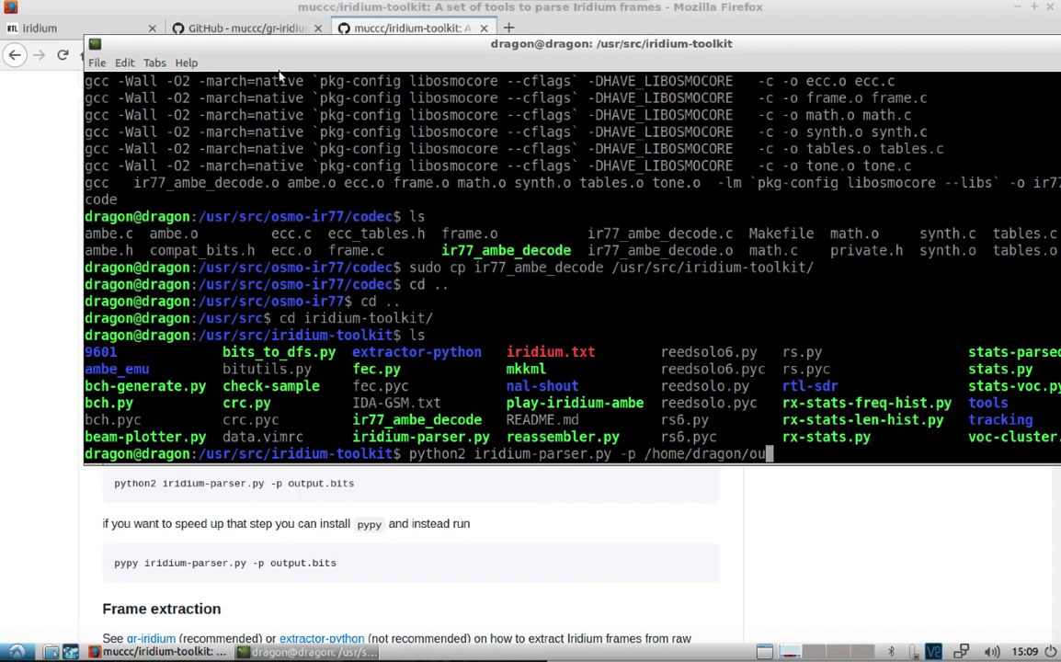
text(tpt)
key(BackSpace)
key(BackSpace)
key(BackSpace)
key(BackSpace)
key(BackSpace)
key(Tab)
key(Tab)
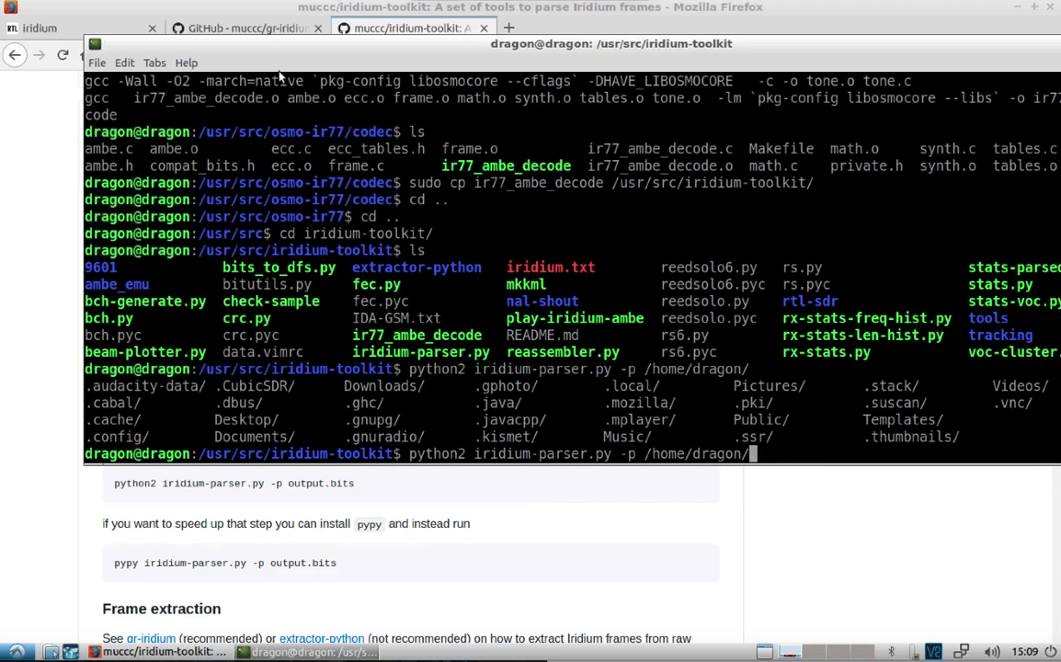
text(output.)
key(Tab)
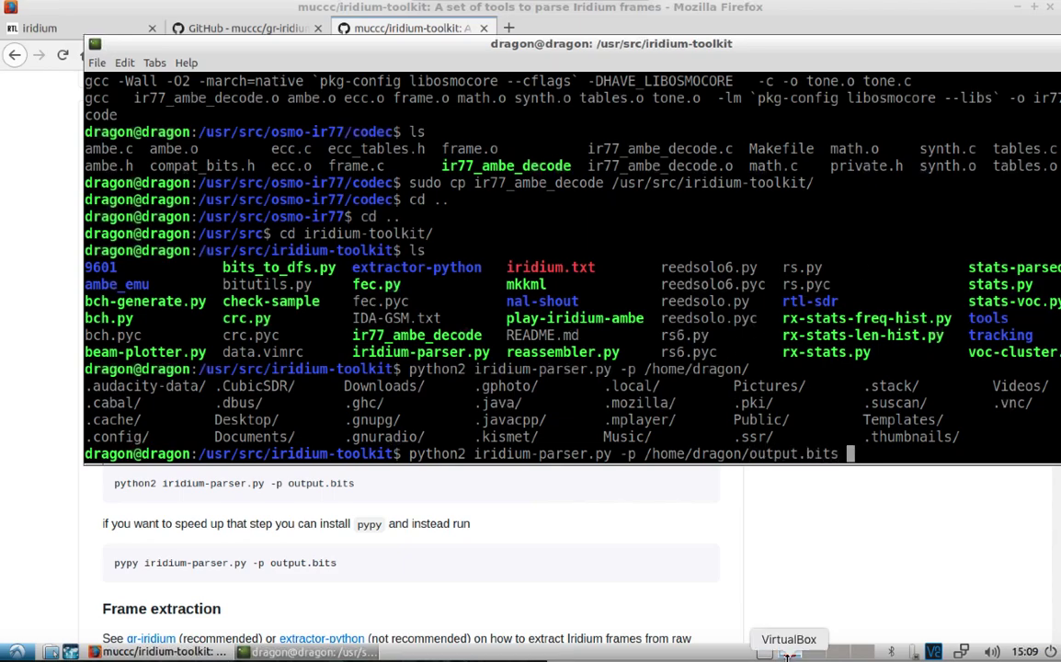
scroll(816, 590, down, 10)
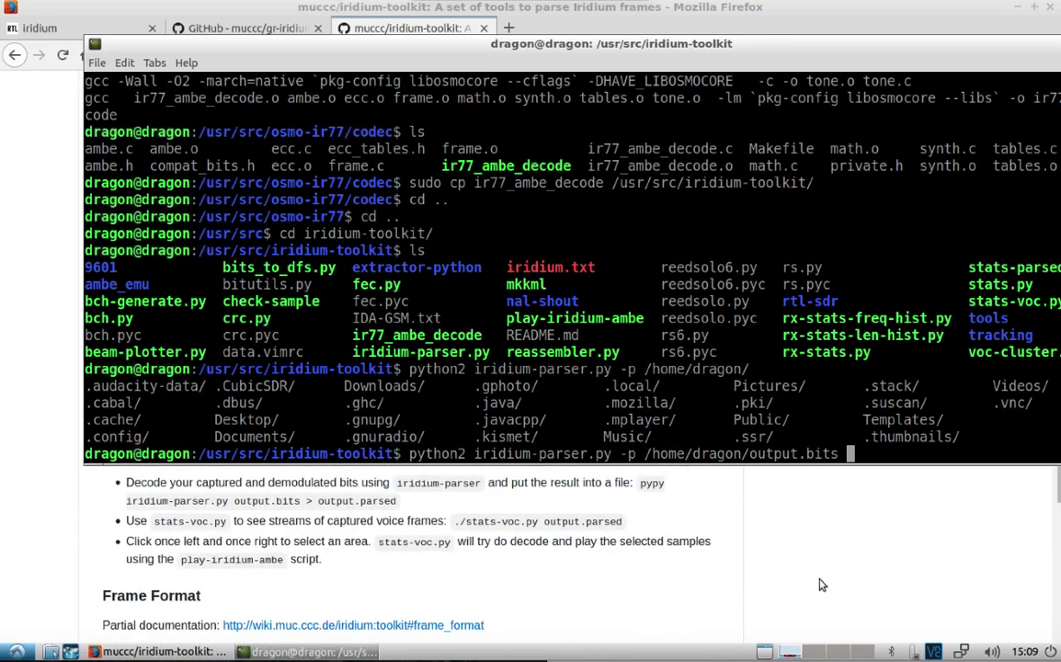
scroll(821, 585, down, 1)
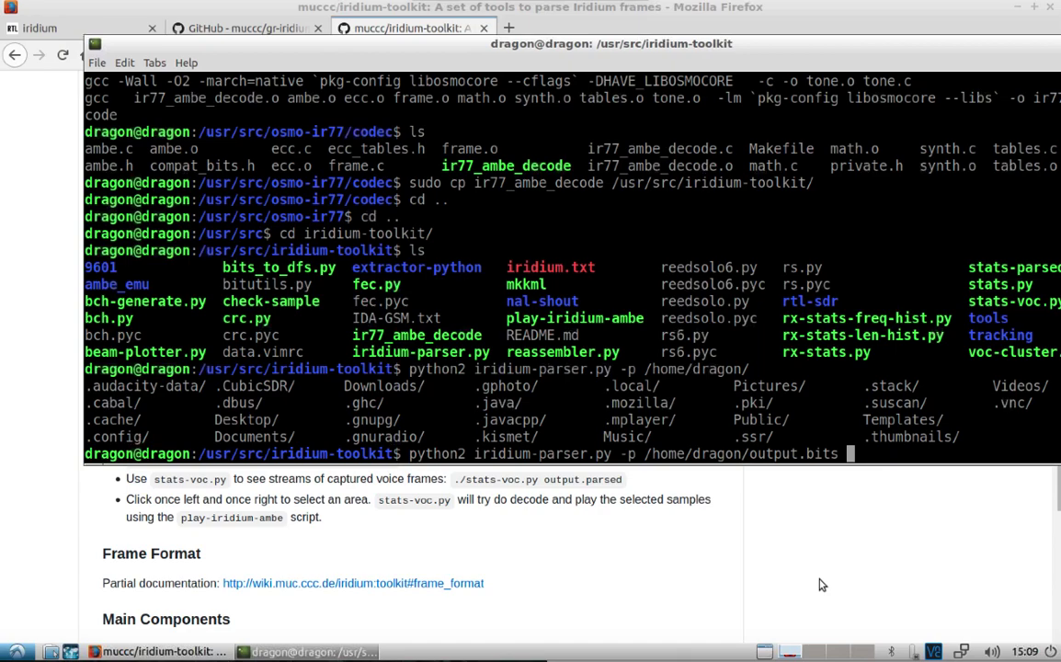
scroll(818, 584, up, 1)
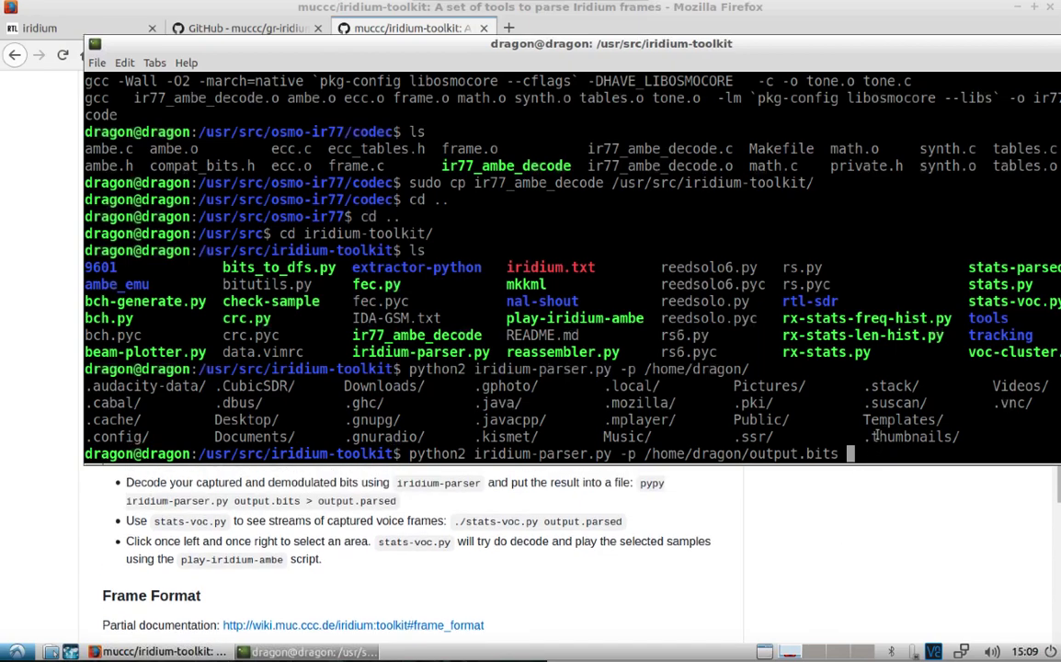
- Redirect the parser output to /home/dragon/output.parsed
text(> /home/)
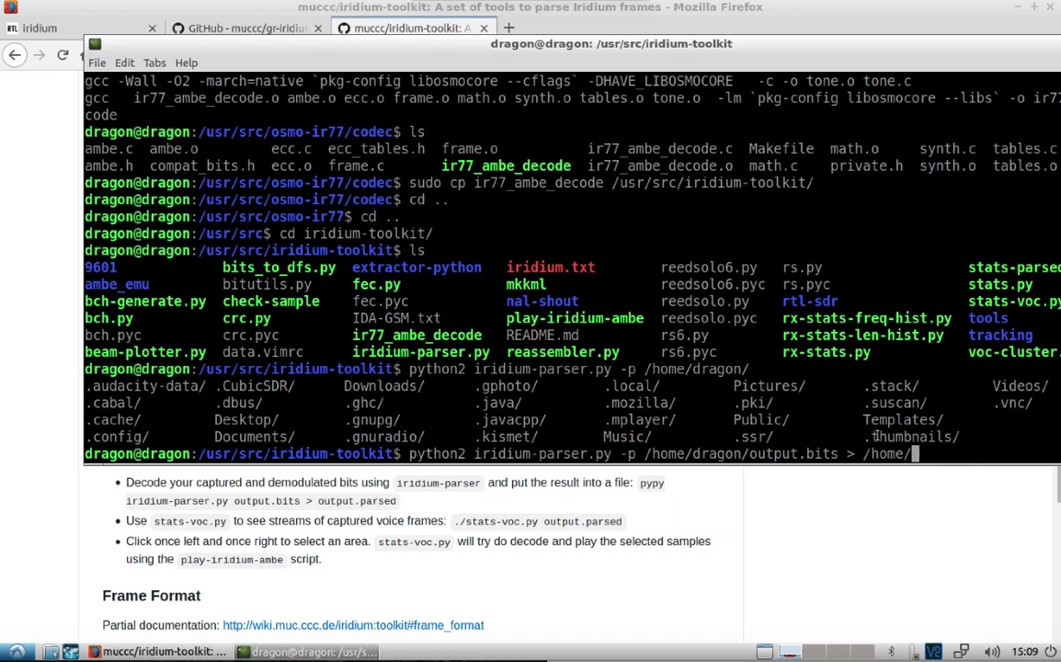
text(dragon/outp)
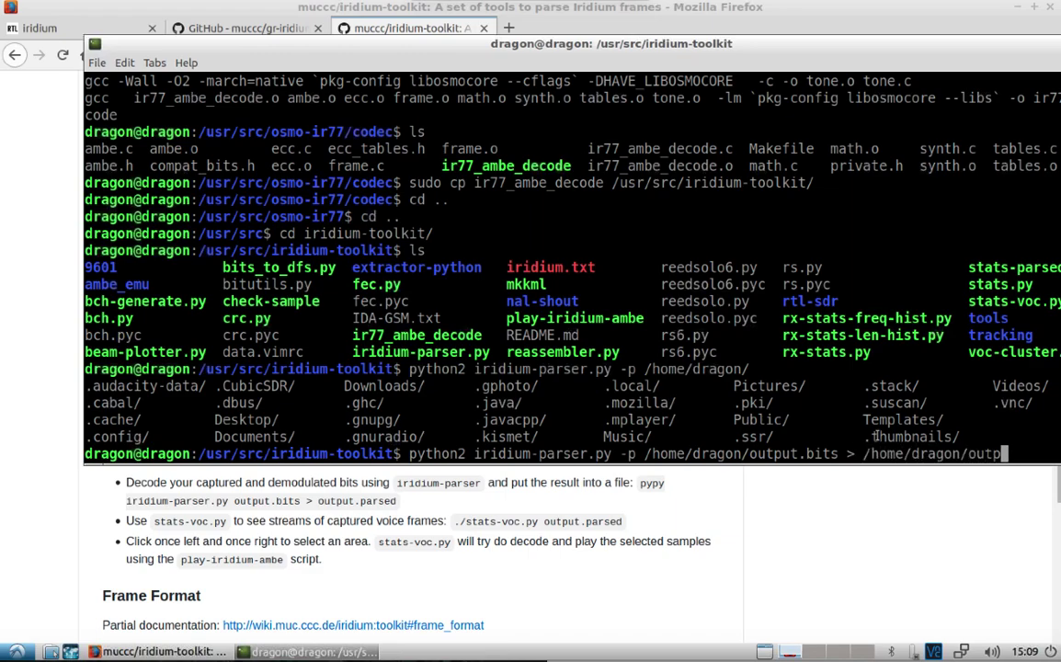
text(ut.)
drag(694, 43, 627, 38)
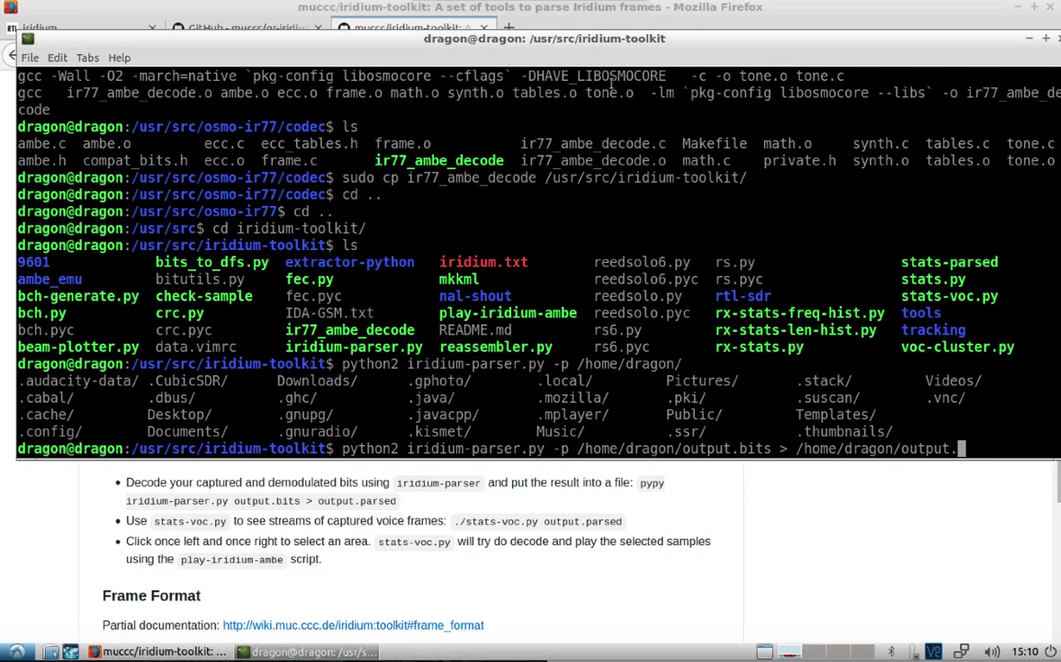
text(parses)
key(BackSpace)
text(d)
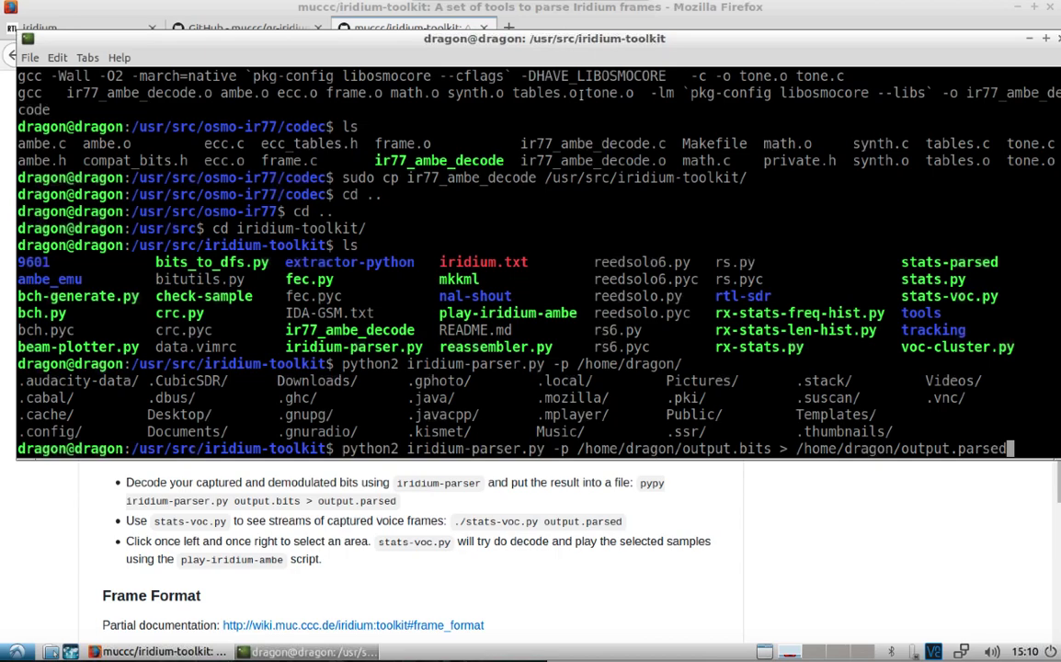
- Run the parser, then launch ./stats-voc.py on /home/dragon/output.parsed
key(Return)
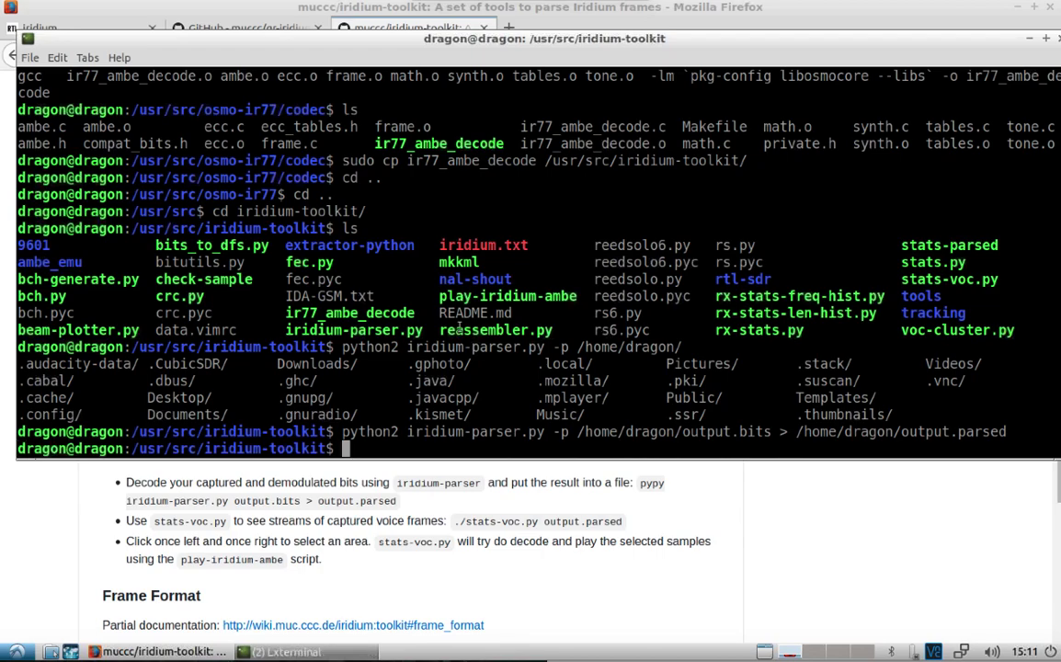
text(stat)
key(BackSpace)
key(BackSpace)
key(BackSpace)
key(BackSpace)
text(./stats-v)
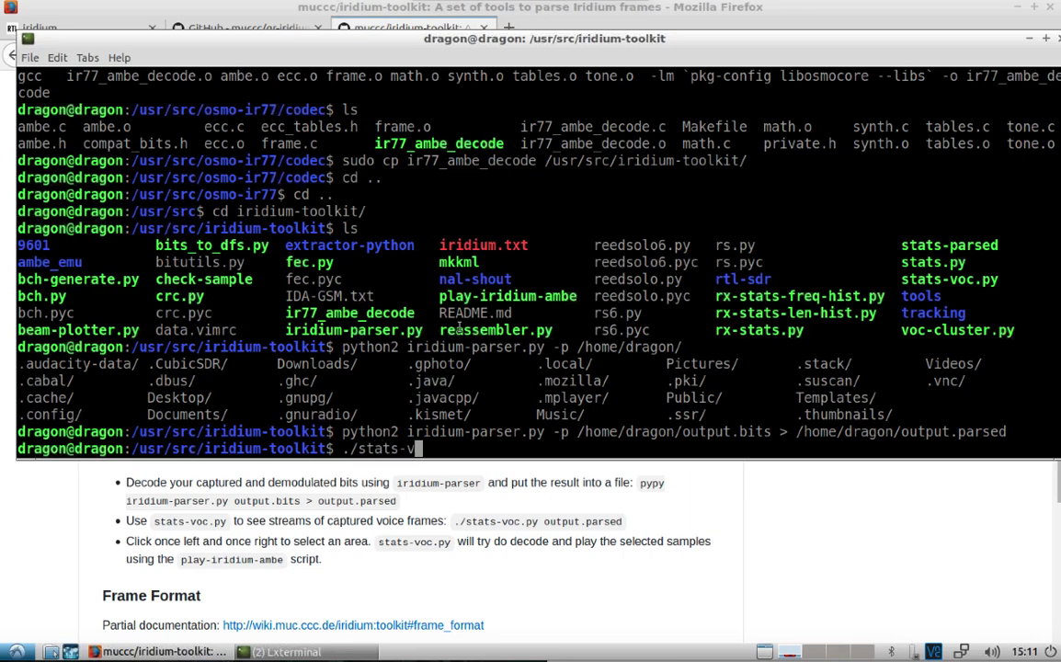
key(Tab)
text(/home/dragon/out)
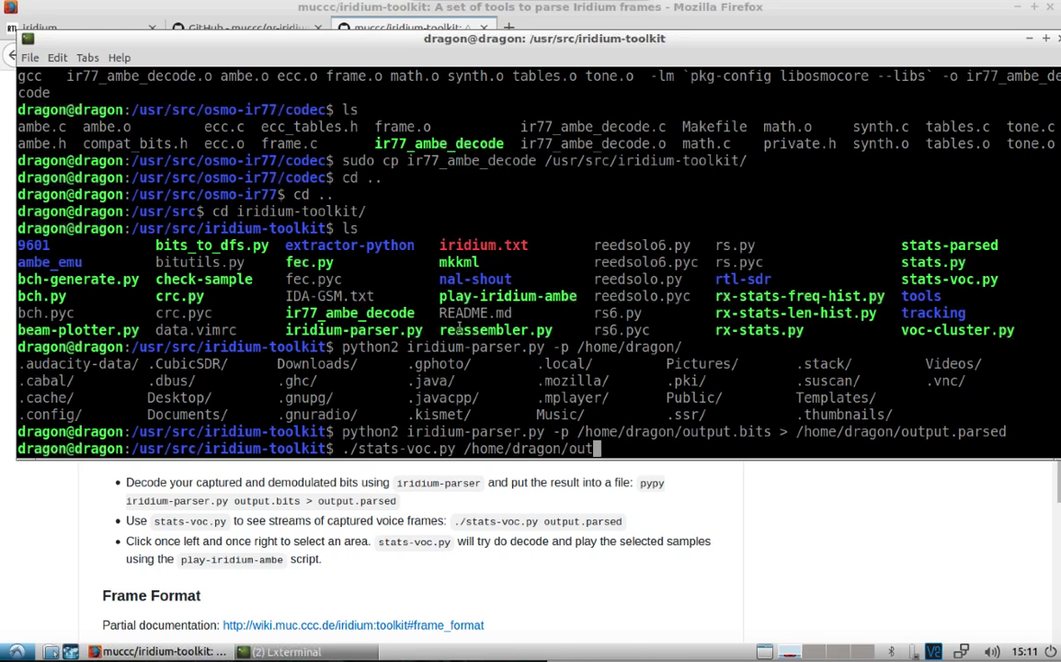
text(put.p)
key(Tab)
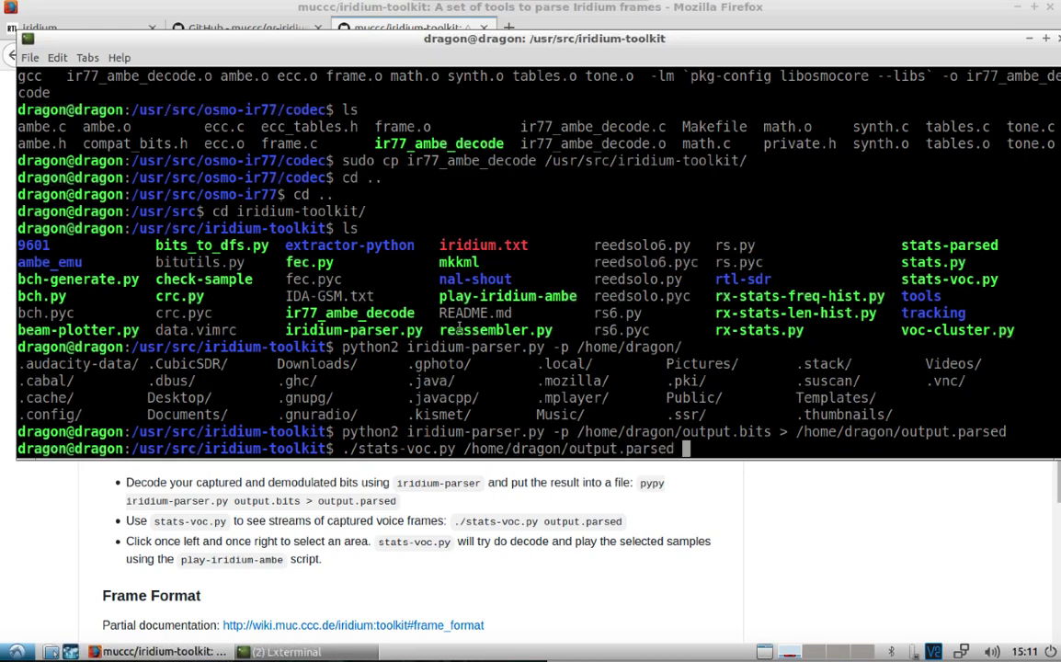
key(Return)
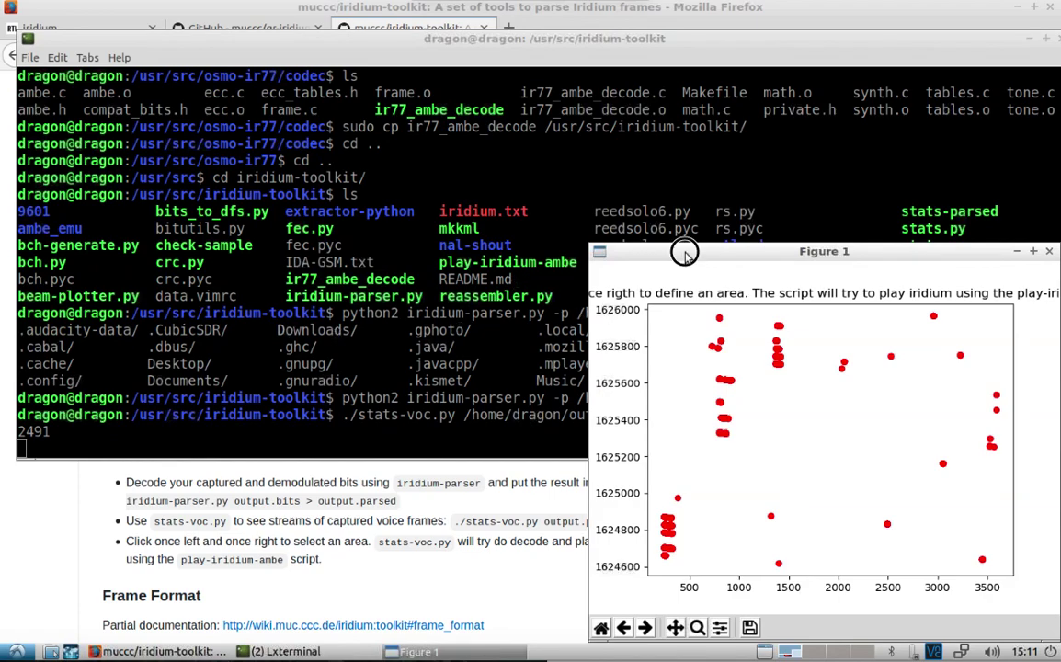
- Move the Figure 1 plot to the upper left and enlarge it
drag(682, 250, 114, 41)
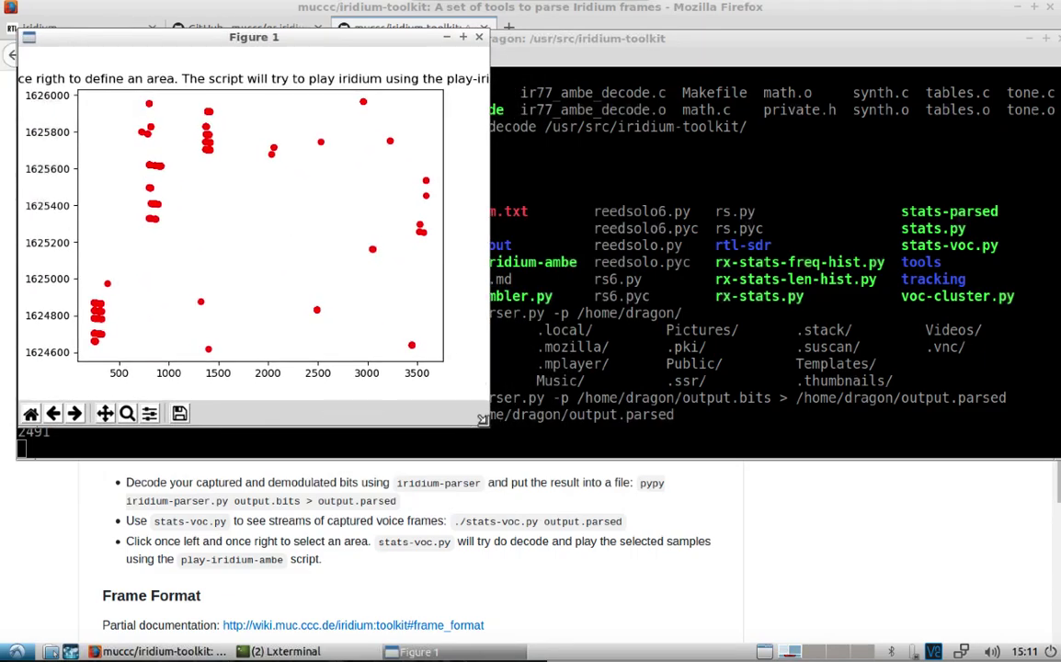
drag(494, 427, 573, 581)
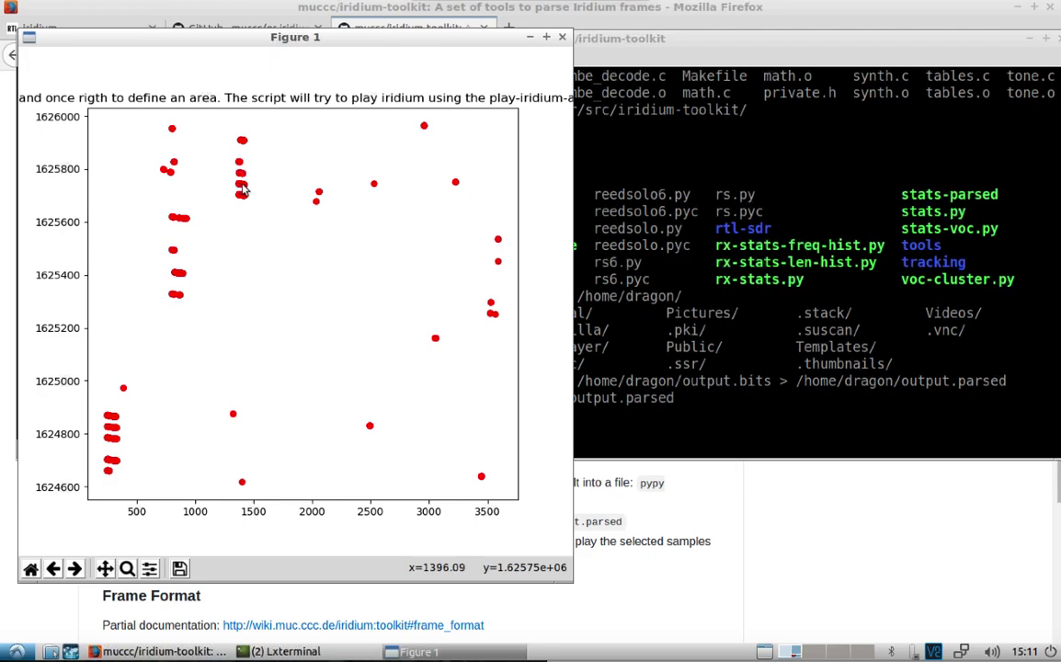
- Select areas around the burst near x 1400 and the lower-left cluster to play them
click(243, 188)
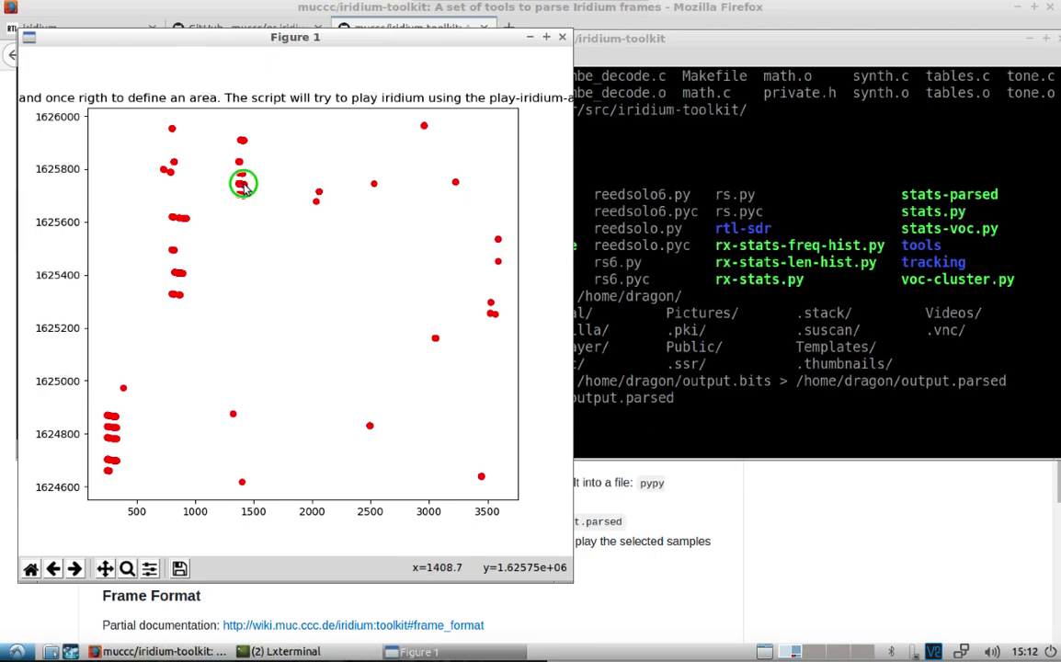
click(612, 399)
drag(151, 42, 741, 81)
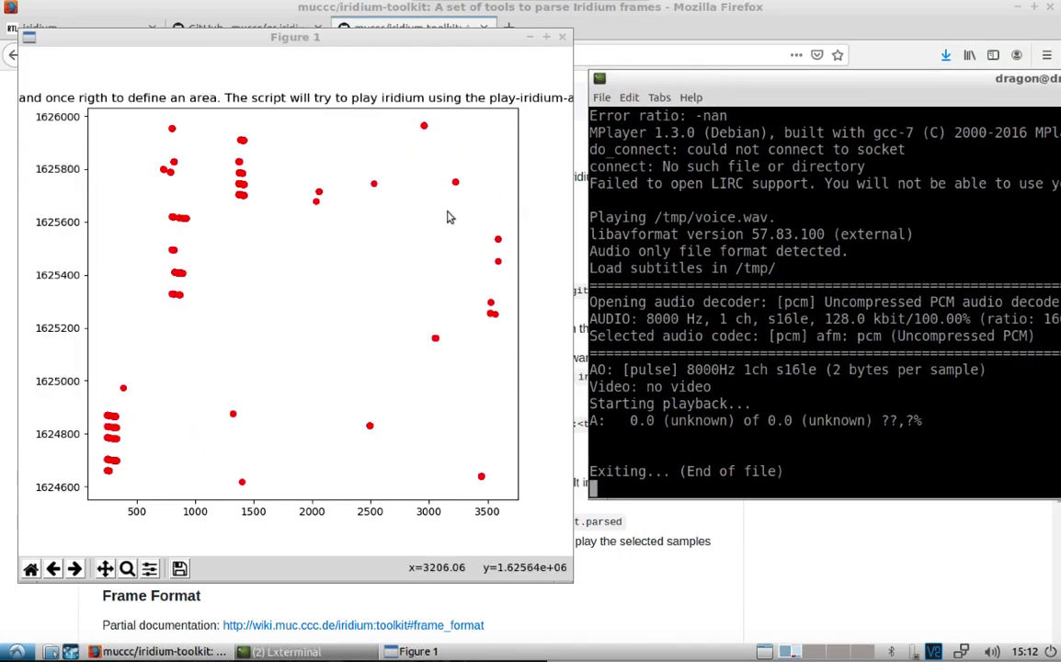
click(178, 220)
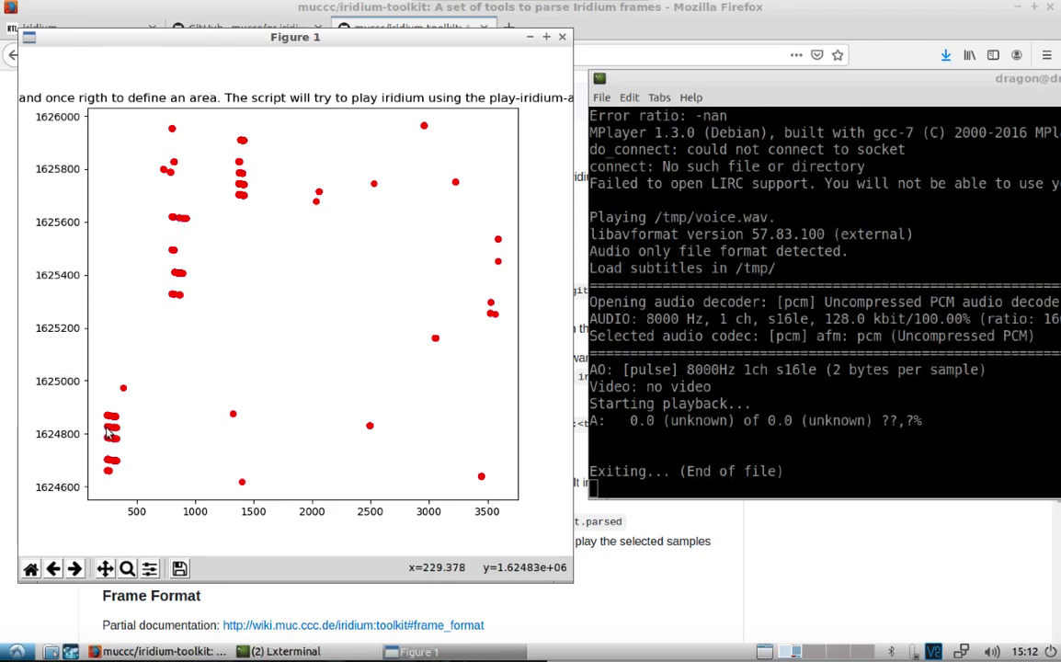
click(108, 433)
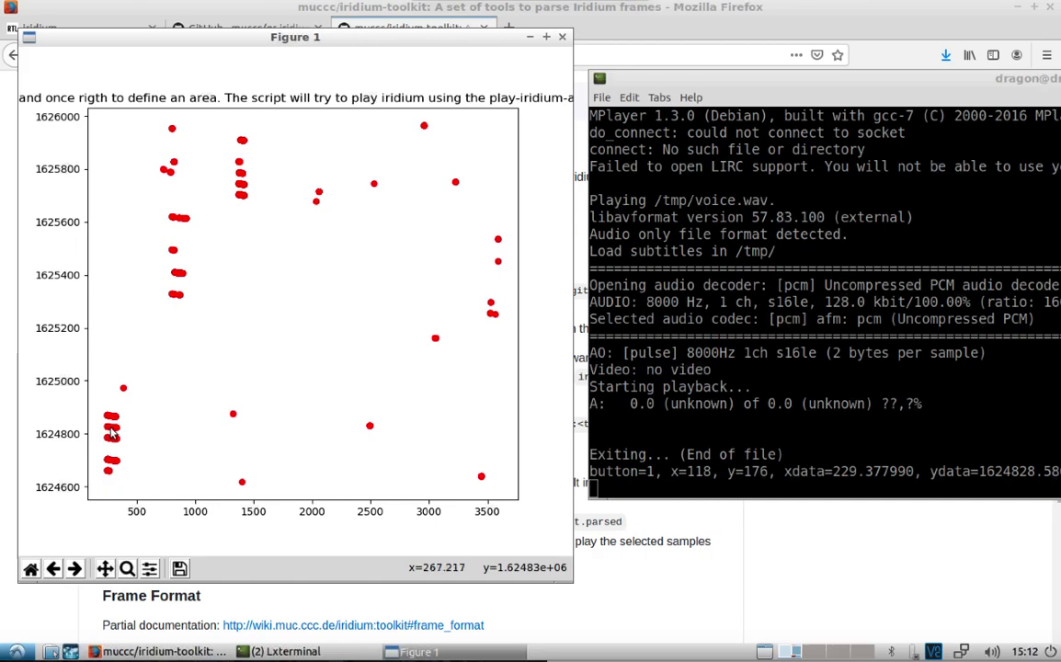
right_click(115, 431)
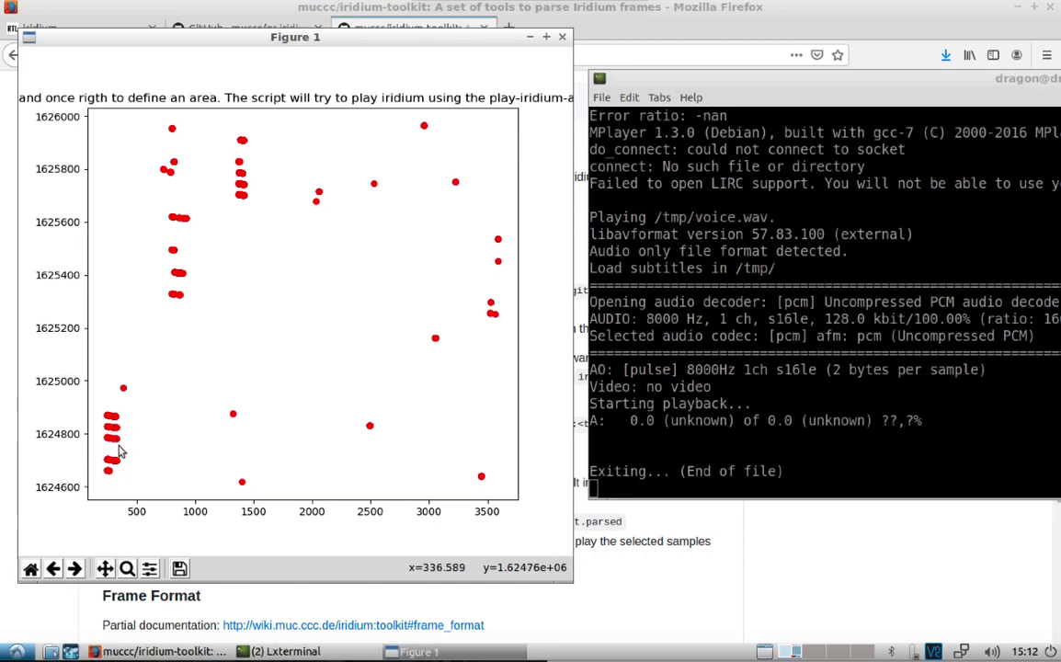
click(108, 465)
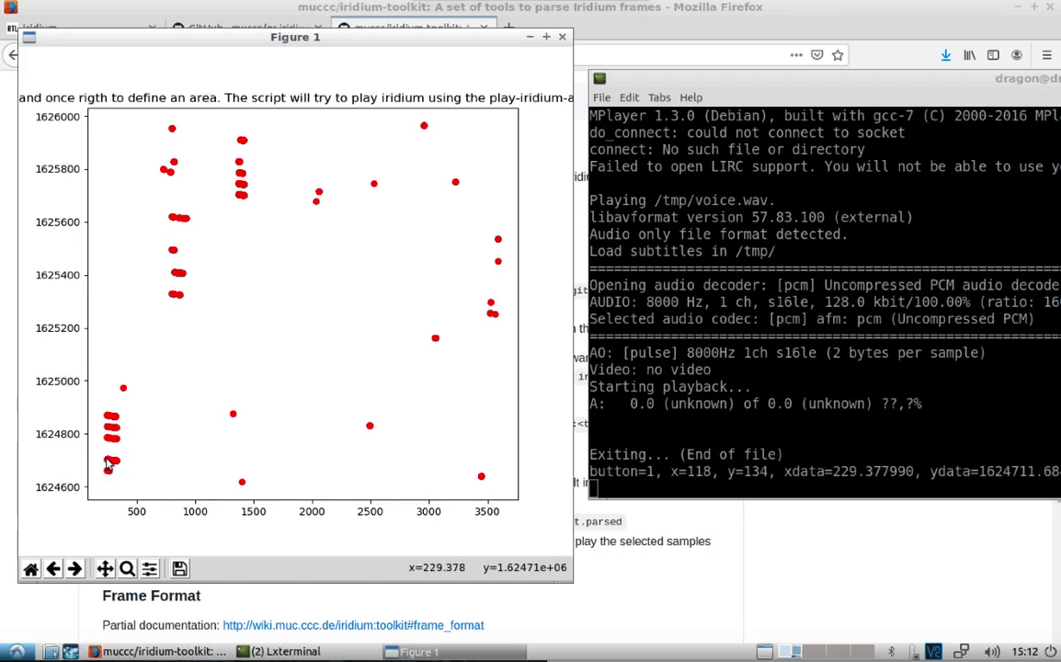
right_click(111, 462)
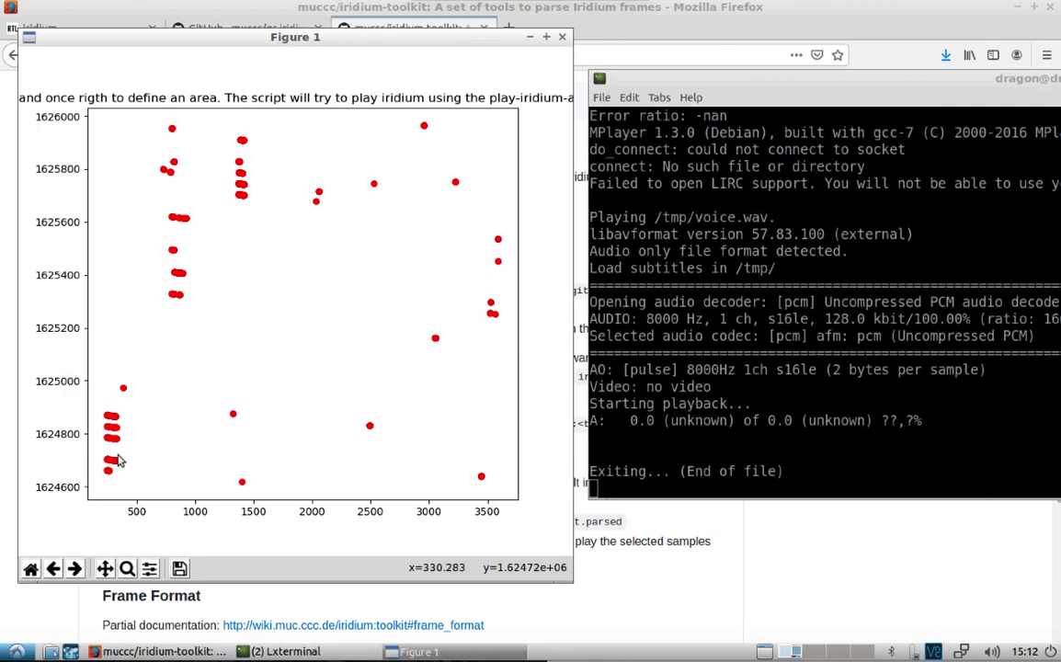
- Play the clusters near x=1350 and near y=1625400 by marking areas around them
click(237, 201)
right_click(244, 202)
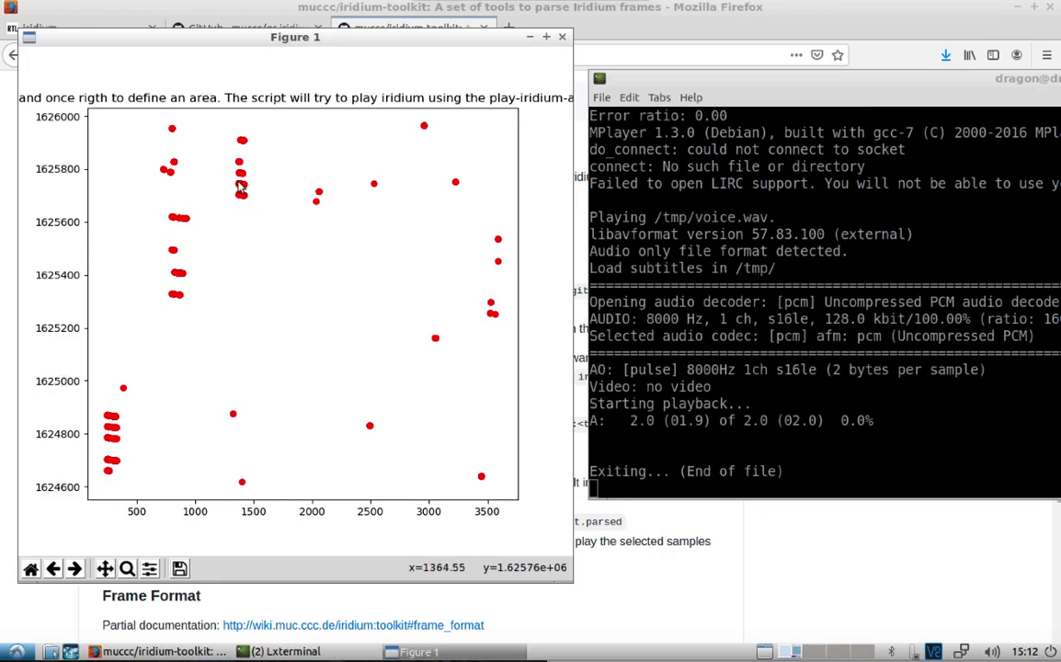
click(239, 187)
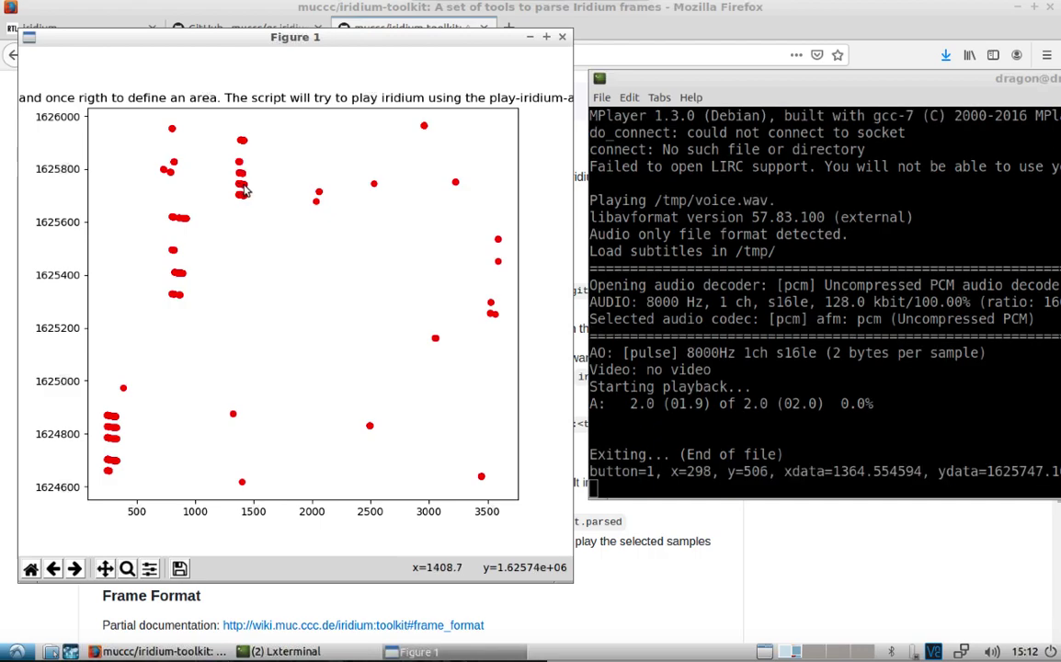
right_click(246, 189)
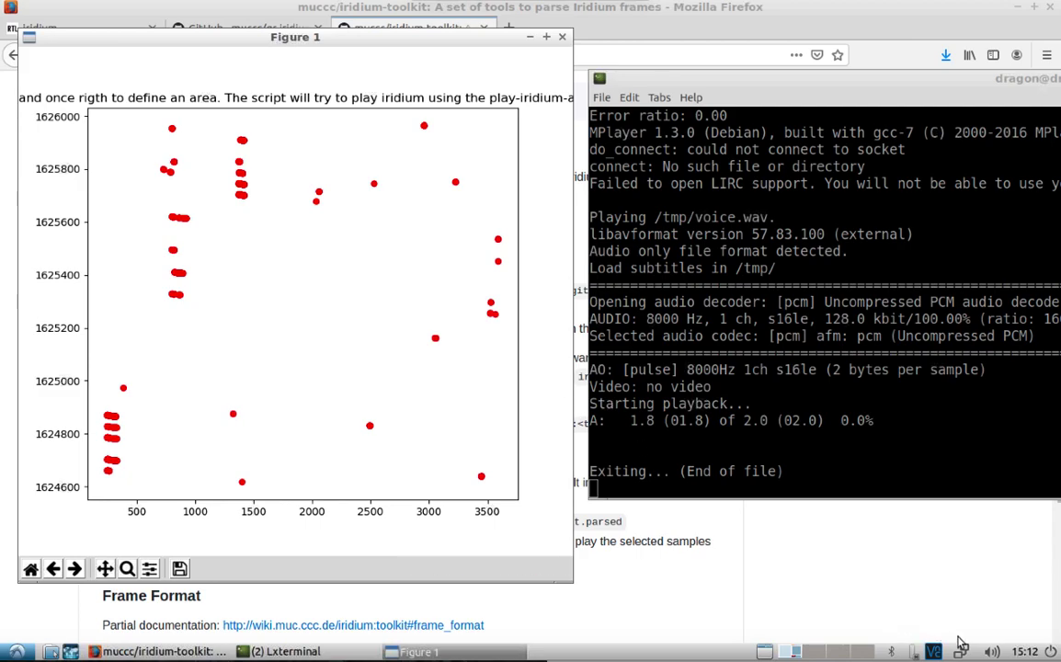
click(173, 275)
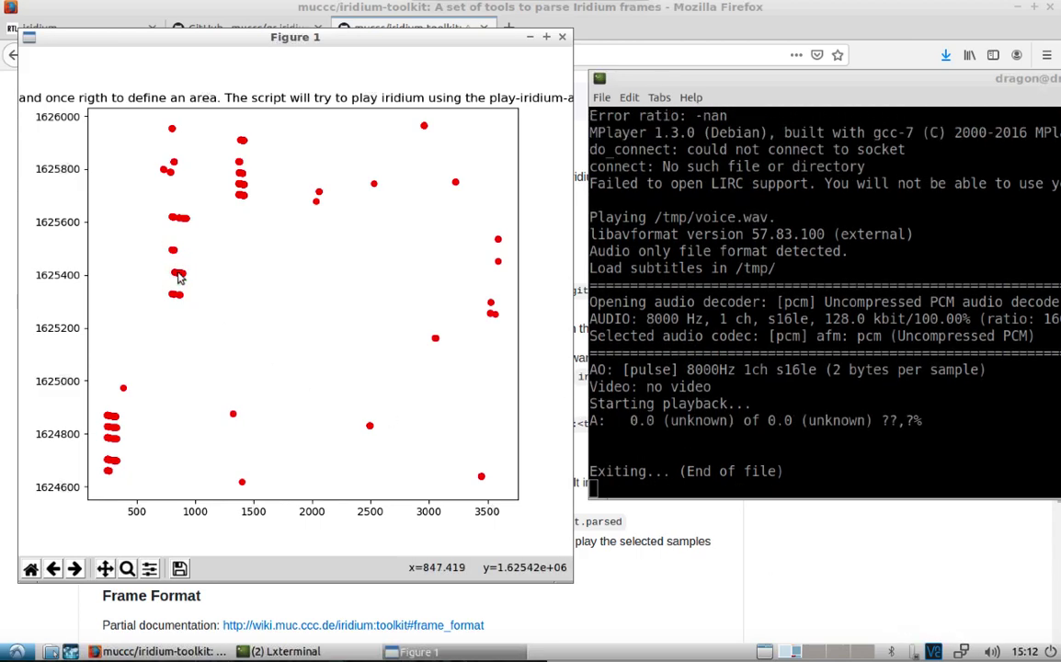
click(179, 276)
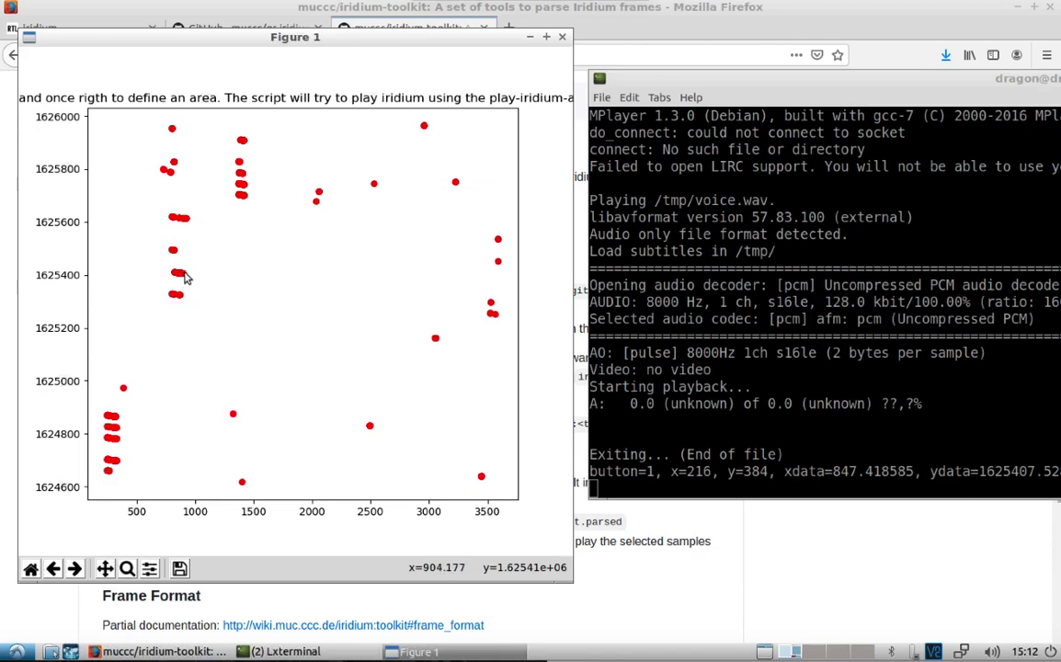
right_click(187, 274)
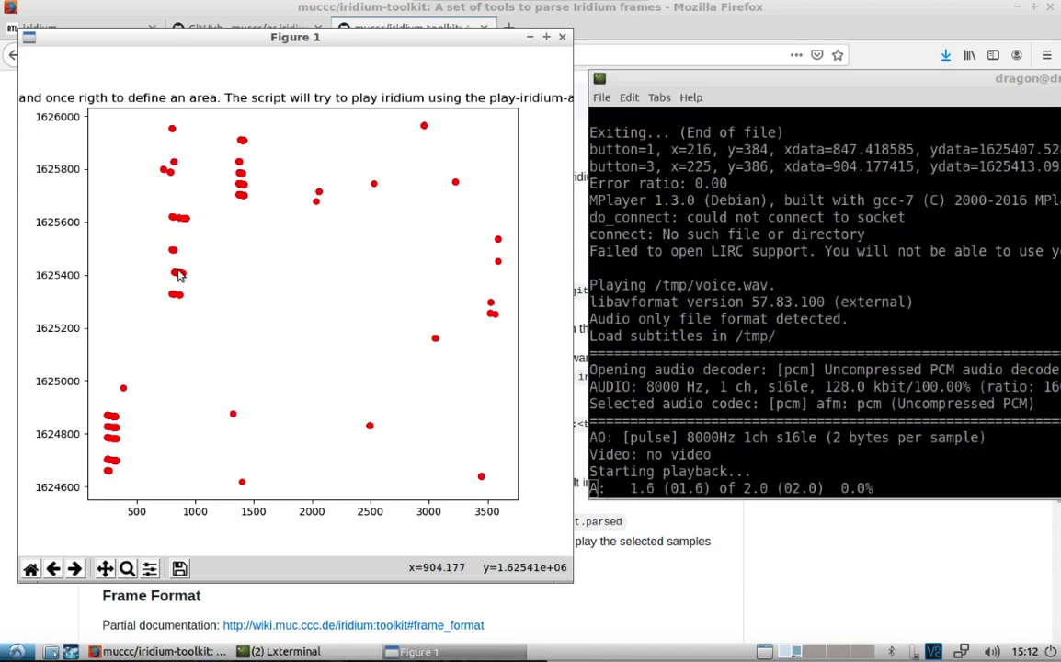
- Mark the lower-left bursts to play the 20-second clip, then return to the terminal
click(105, 427)
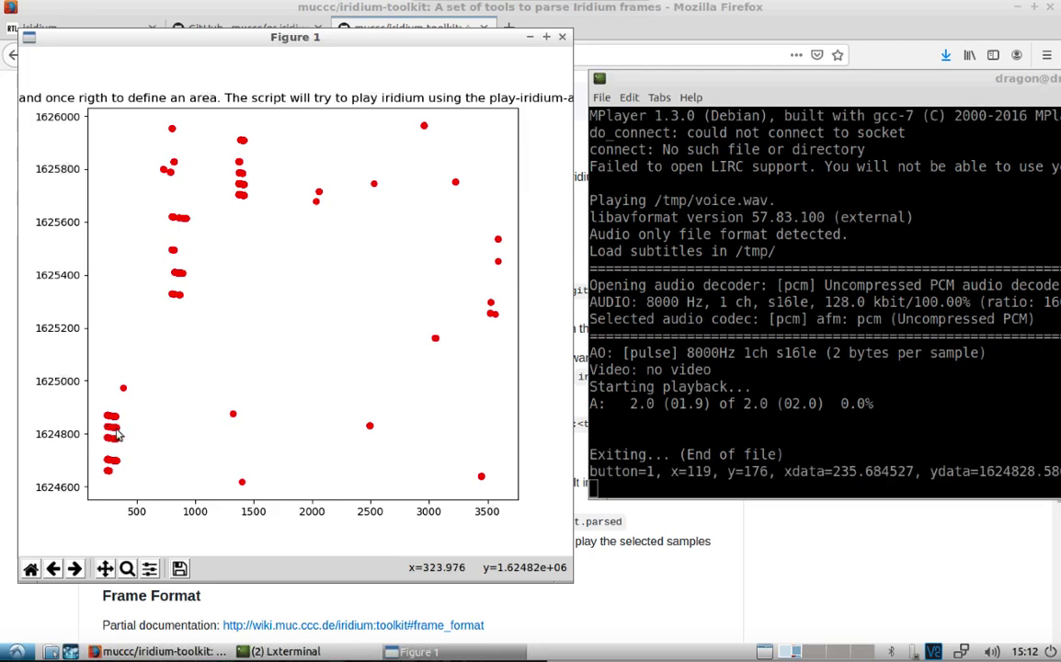
right_click(118, 434)
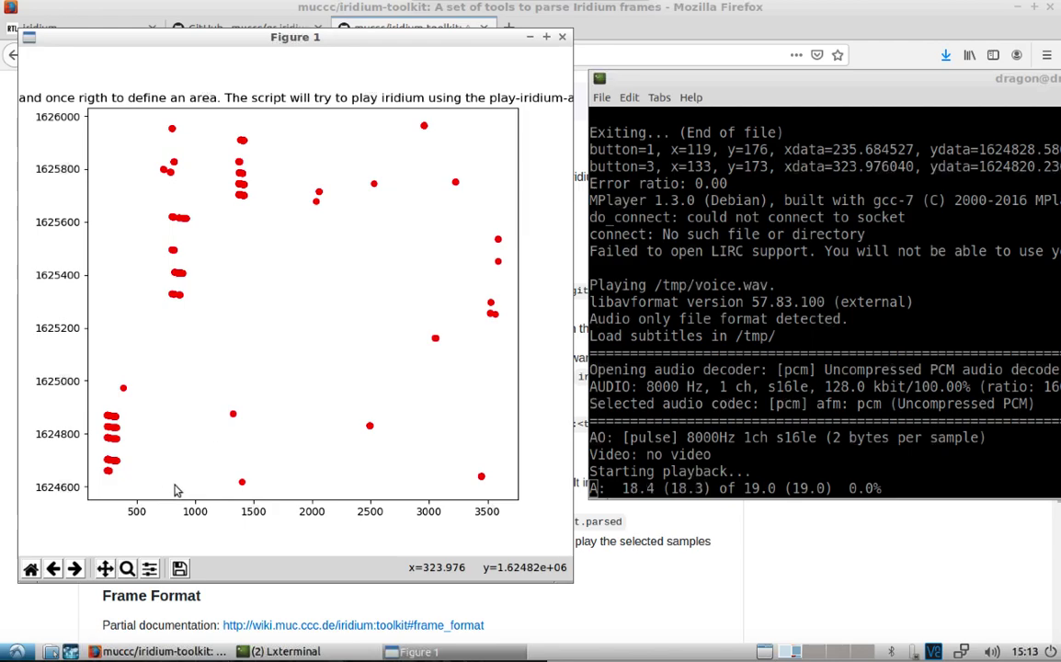
click(108, 463)
right_click(117, 462)
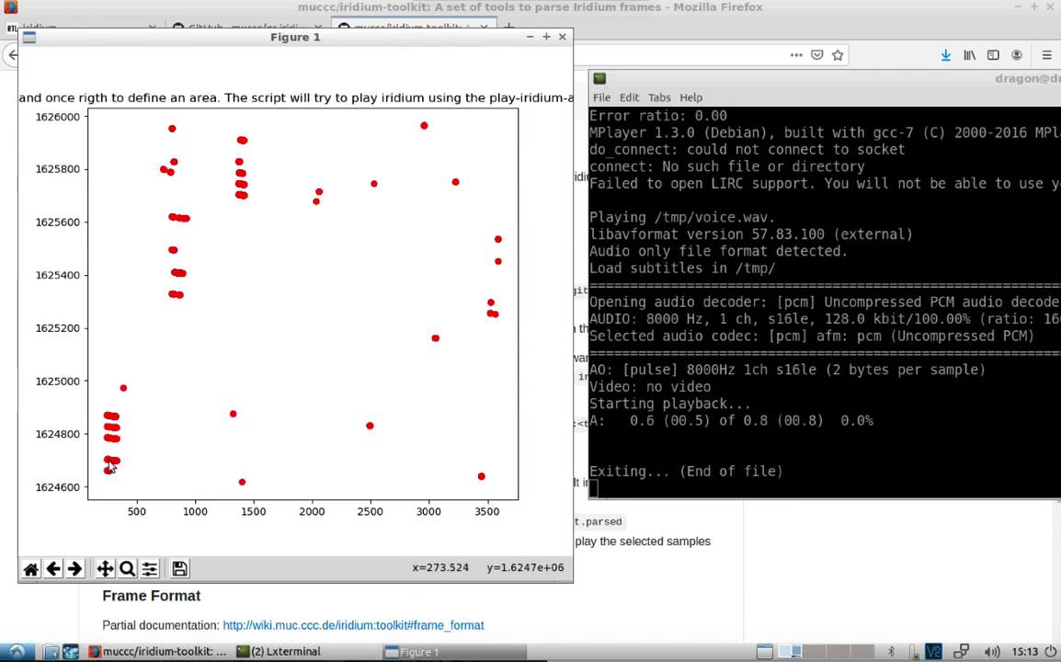
click(106, 463)
right_click(117, 464)
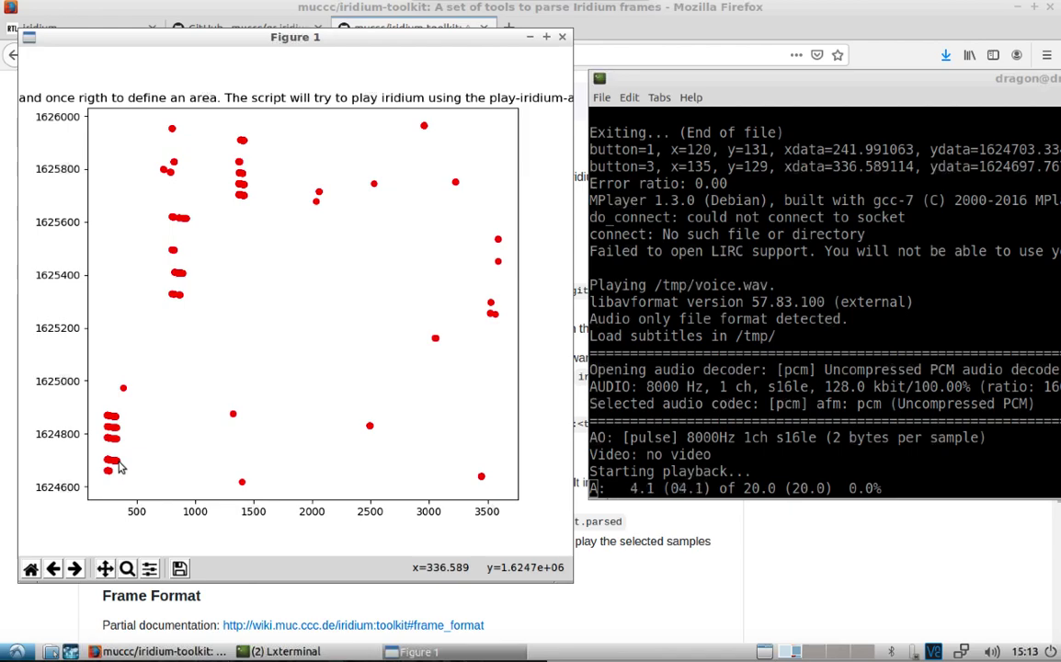
click(686, 470)
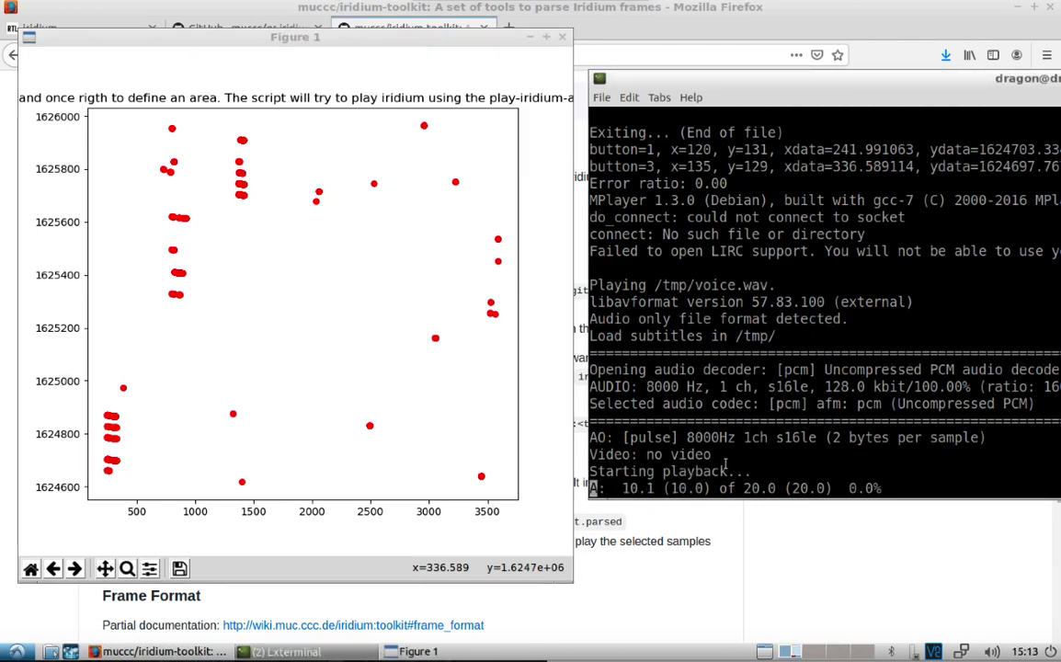
- Stop MPlayer with Ctrl+C, then narrow the terminal and position it over the plot's middle
key(ctrl+c)
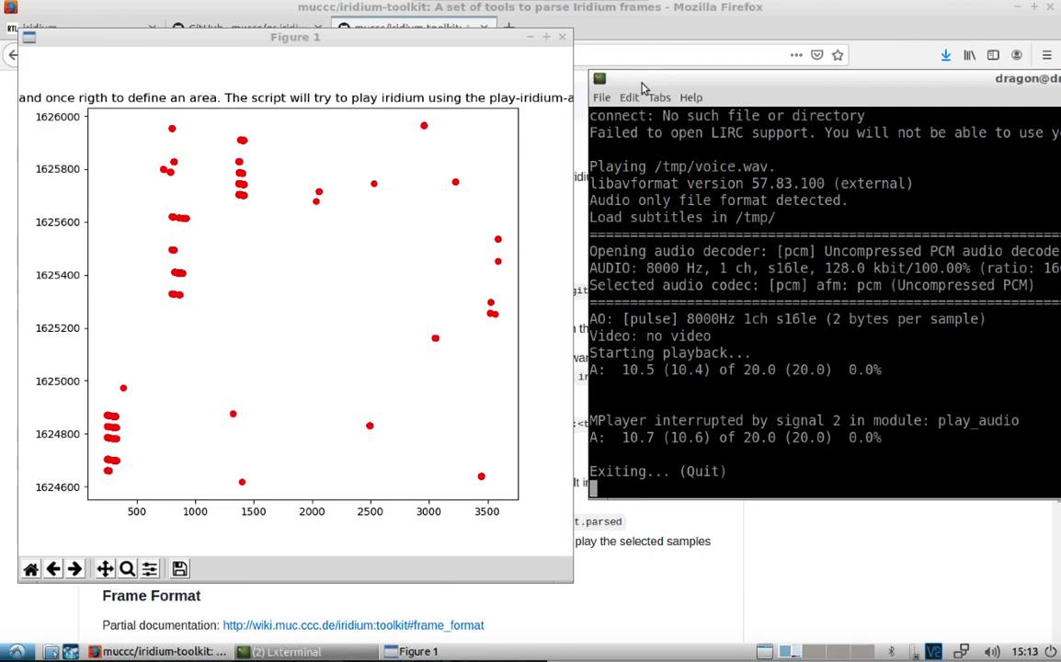
drag(643, 88, 206, 85)
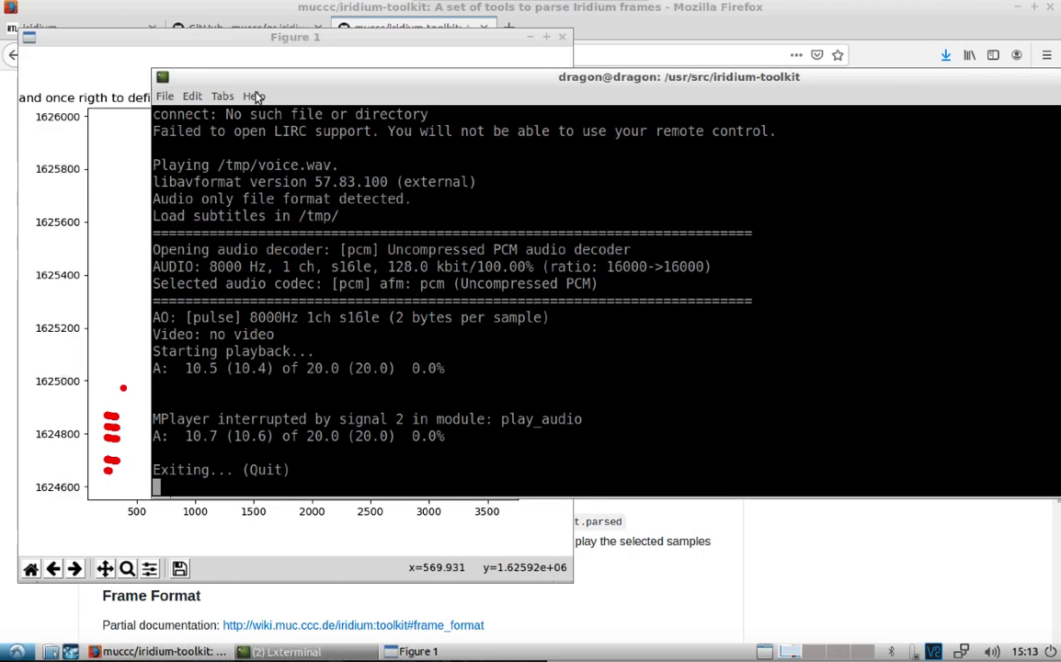
drag(284, 84, 201, 97)
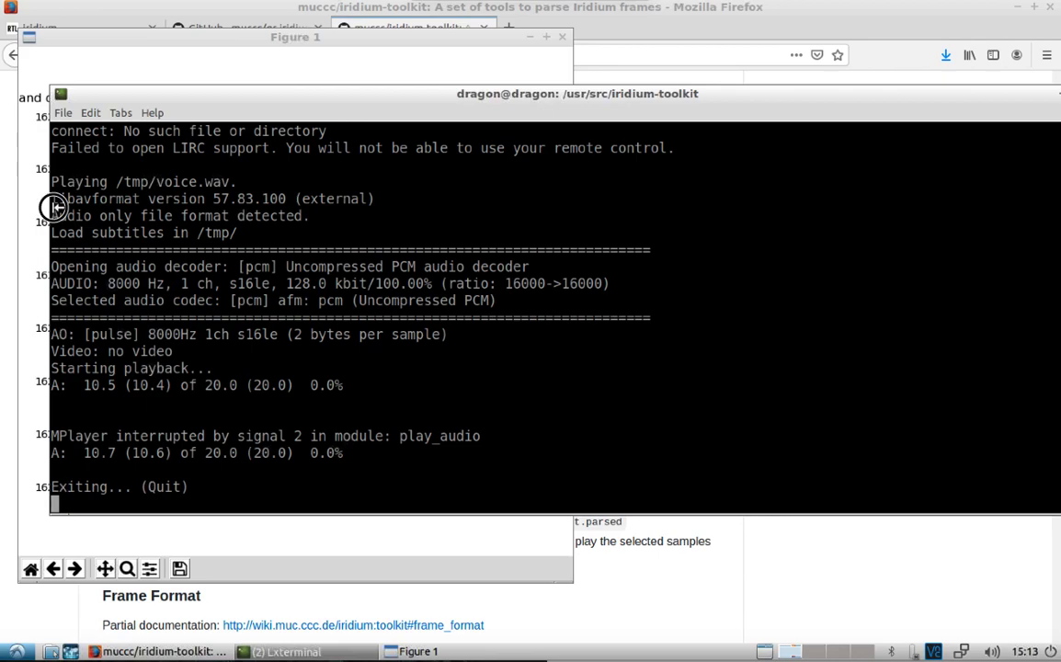
drag(52, 211, 379, 219)
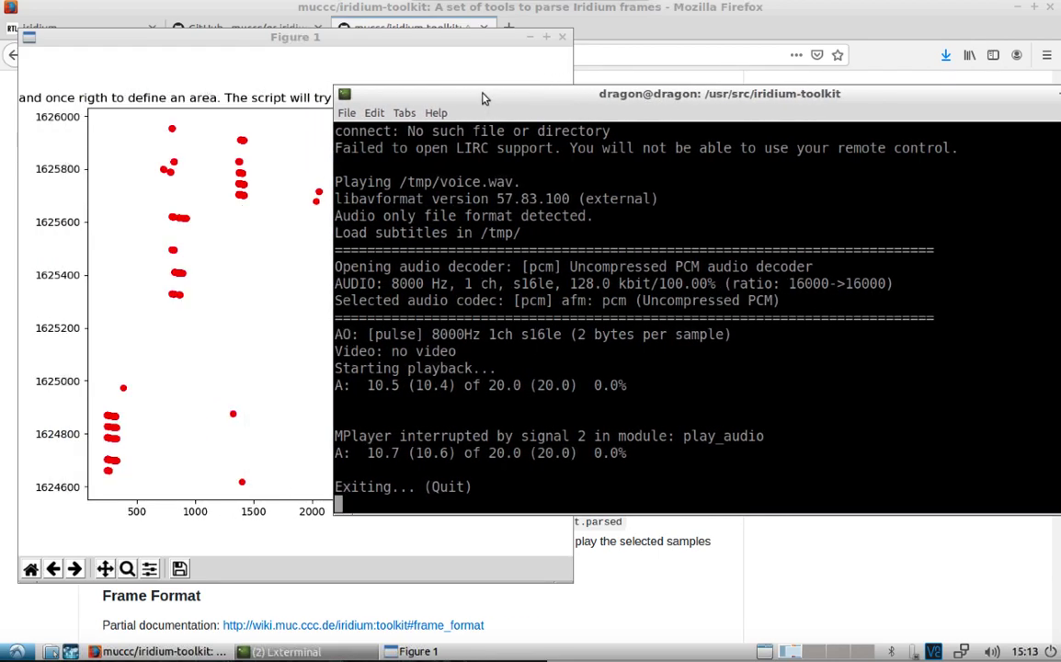
drag(484, 93, 715, 85)
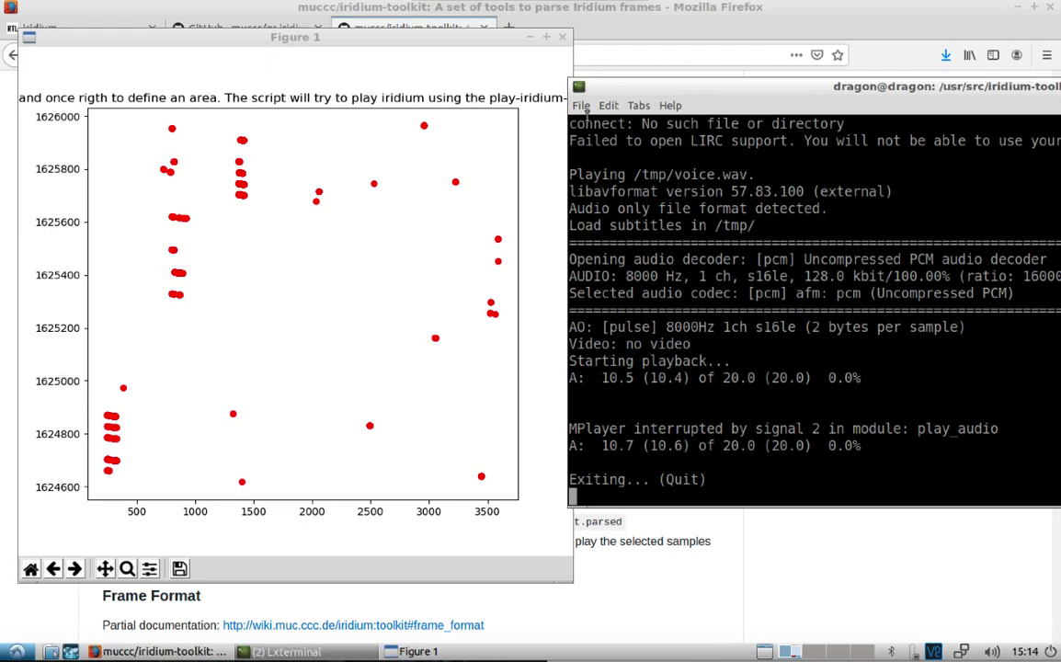
drag(715, 86, 432, 87)
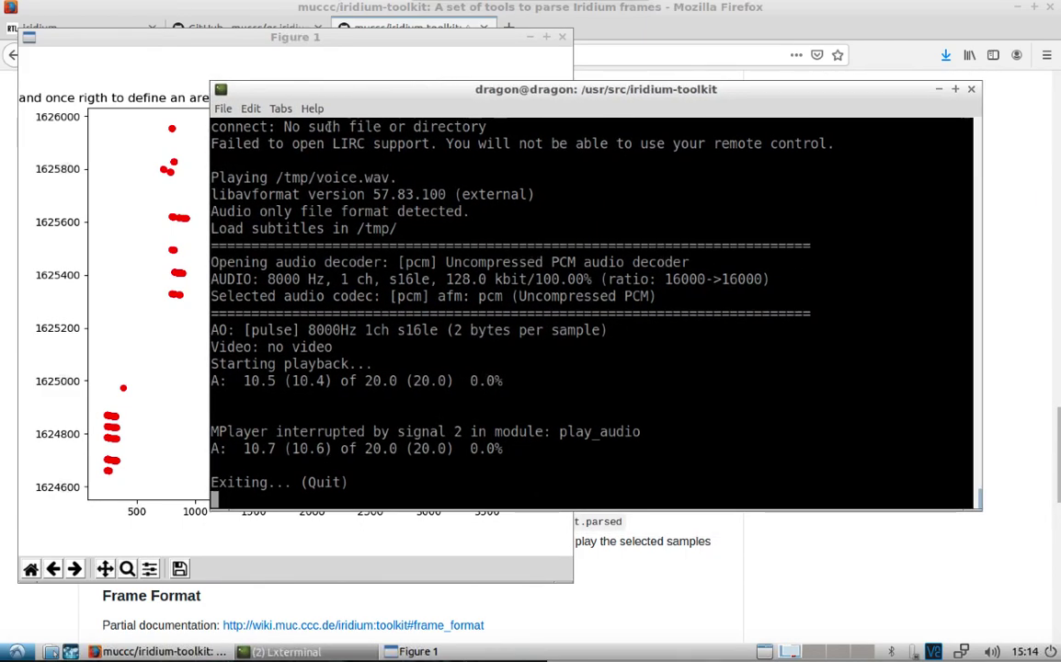